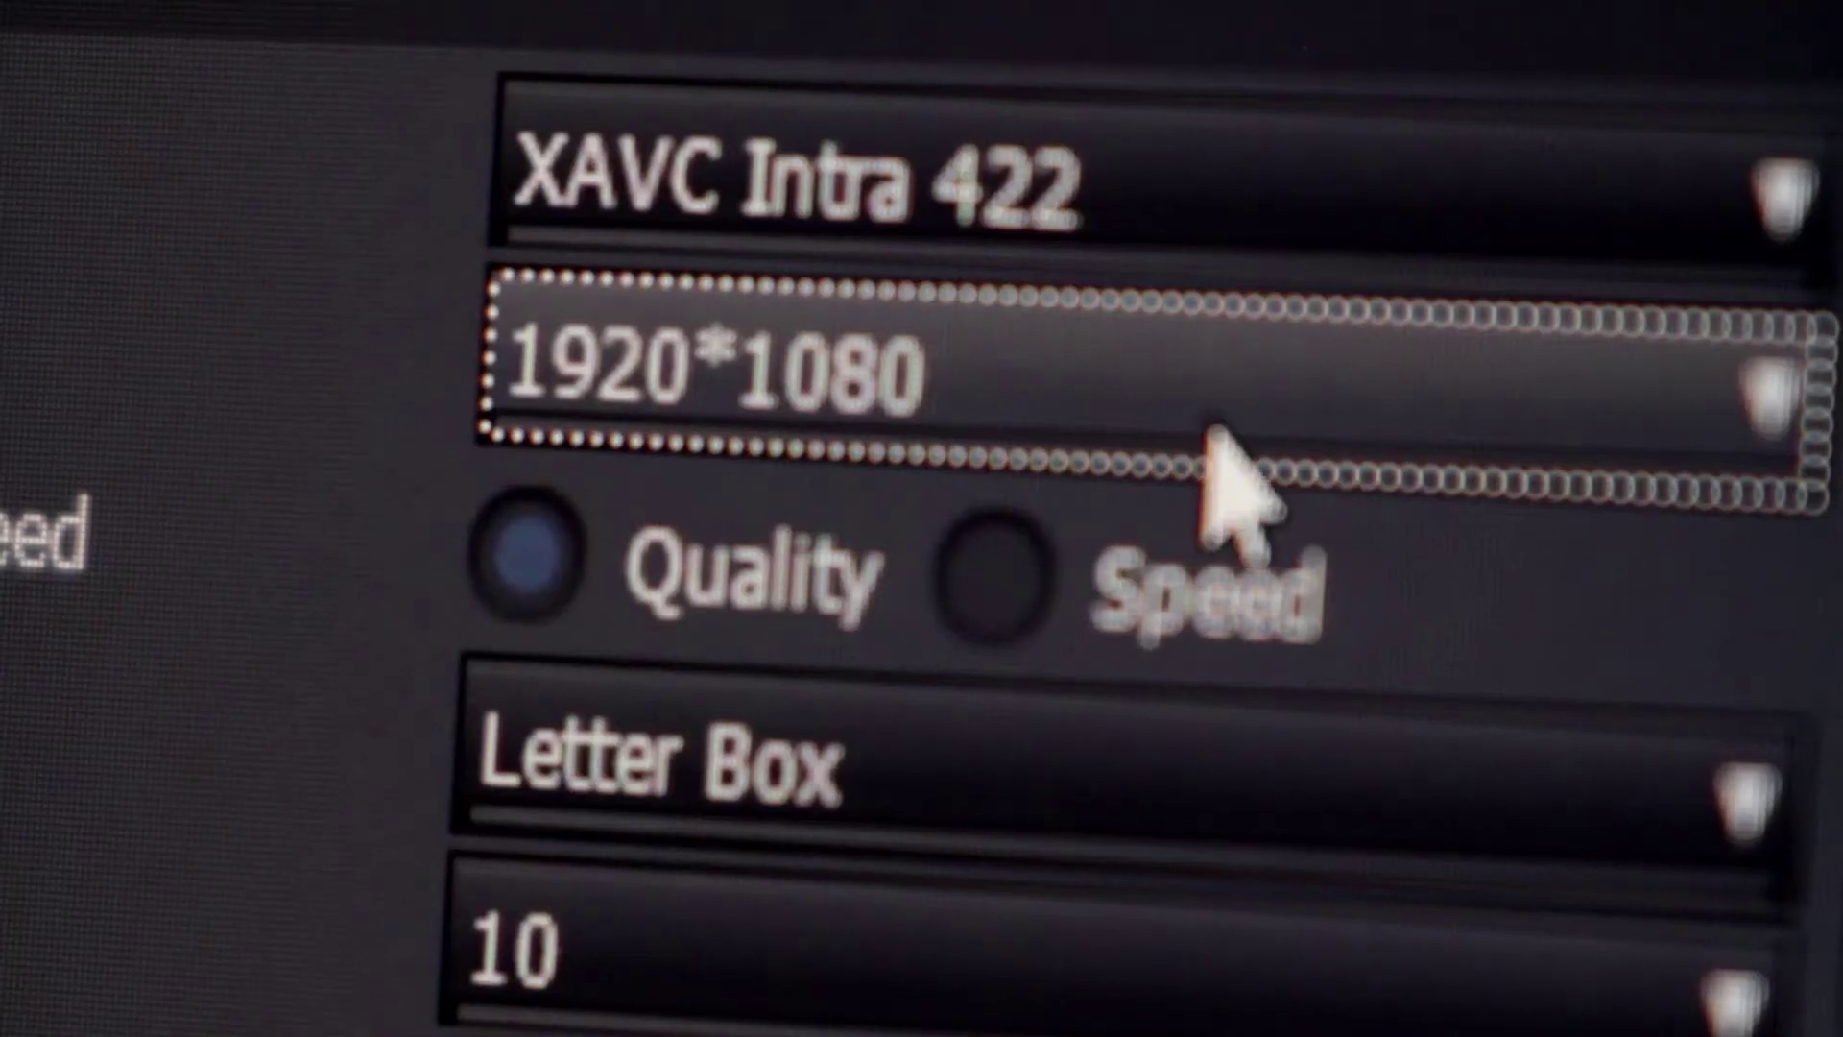
click(1206, 424)
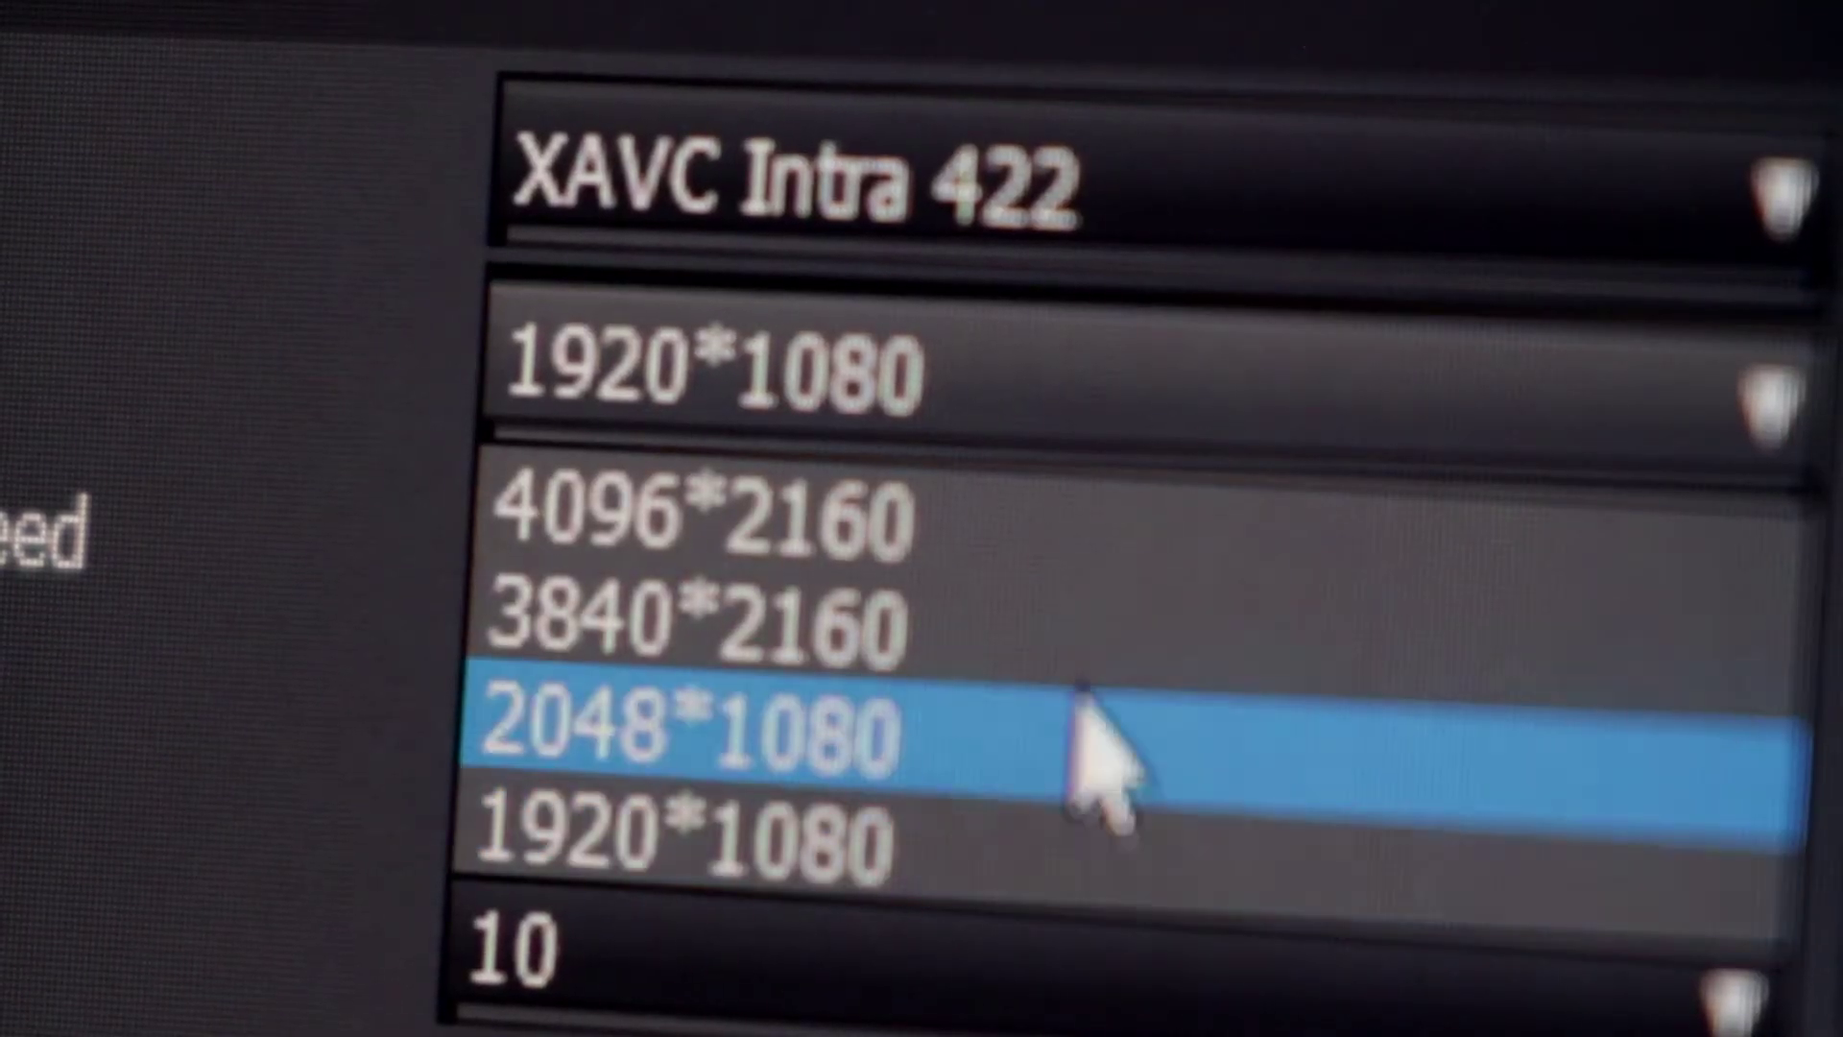
click(1084, 516)
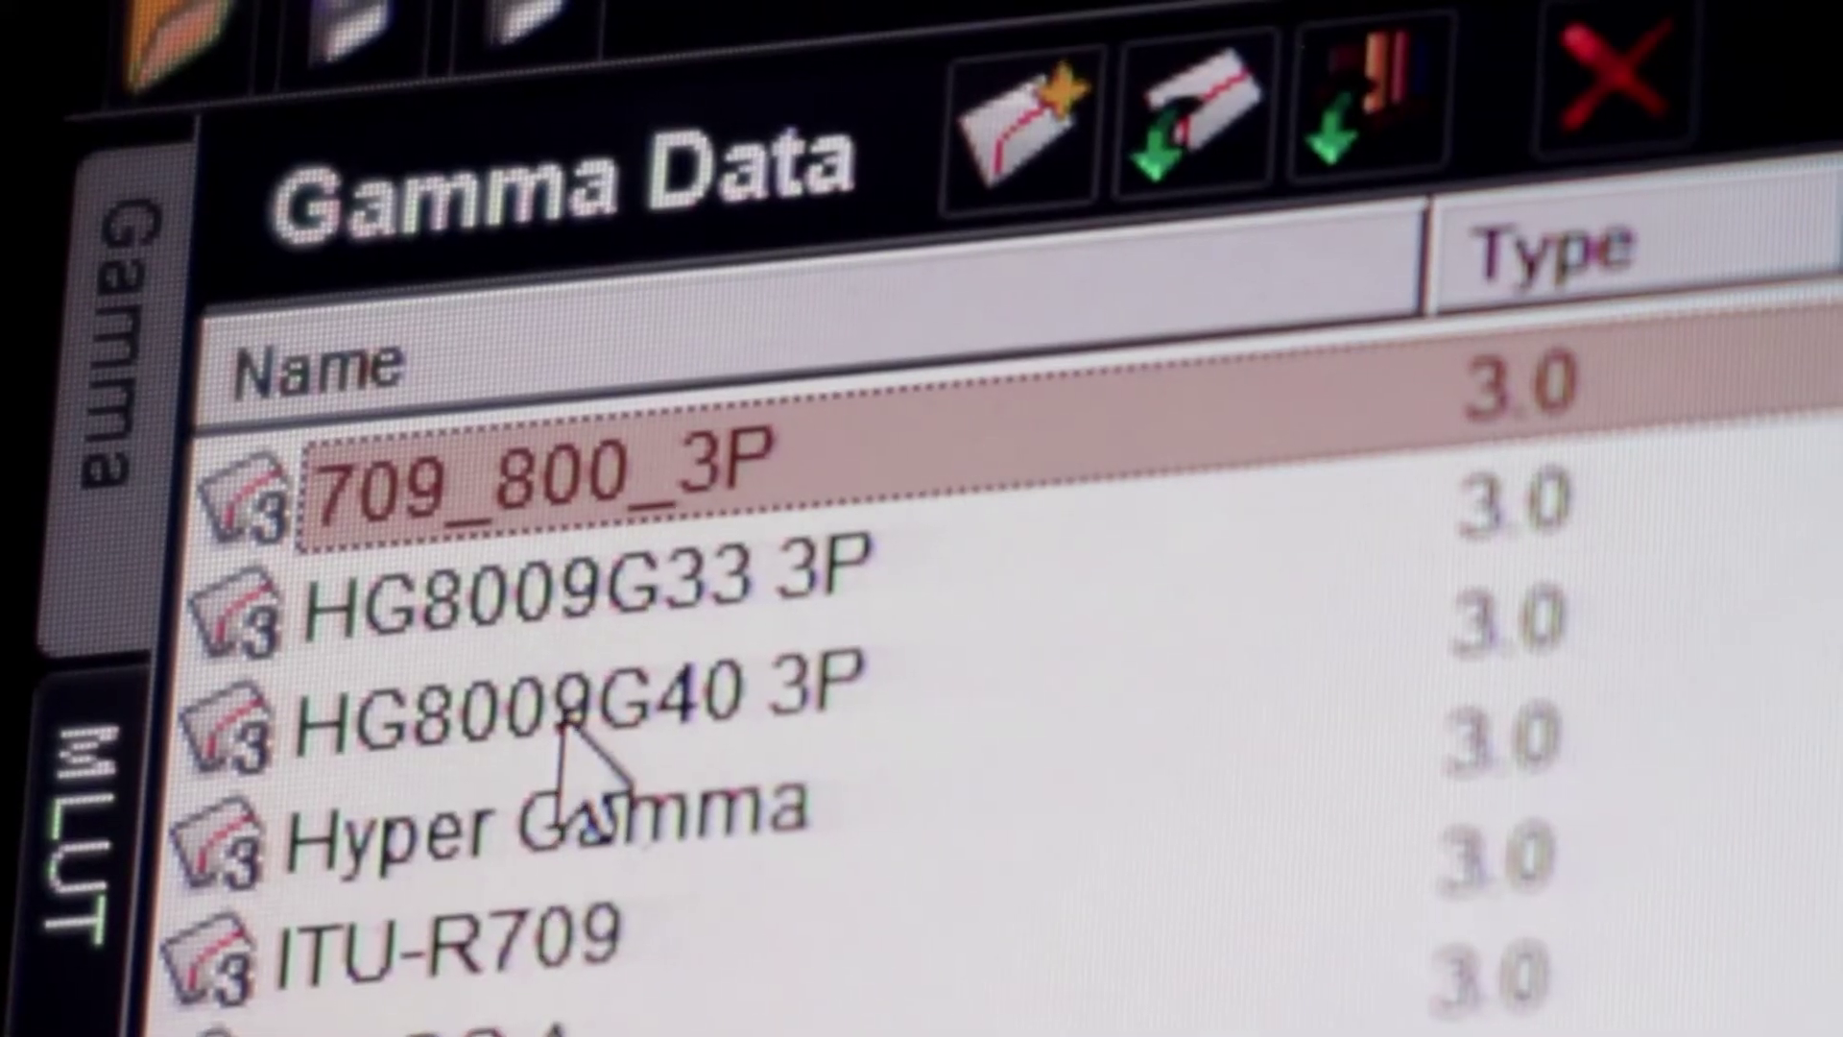
click(1167, 279)
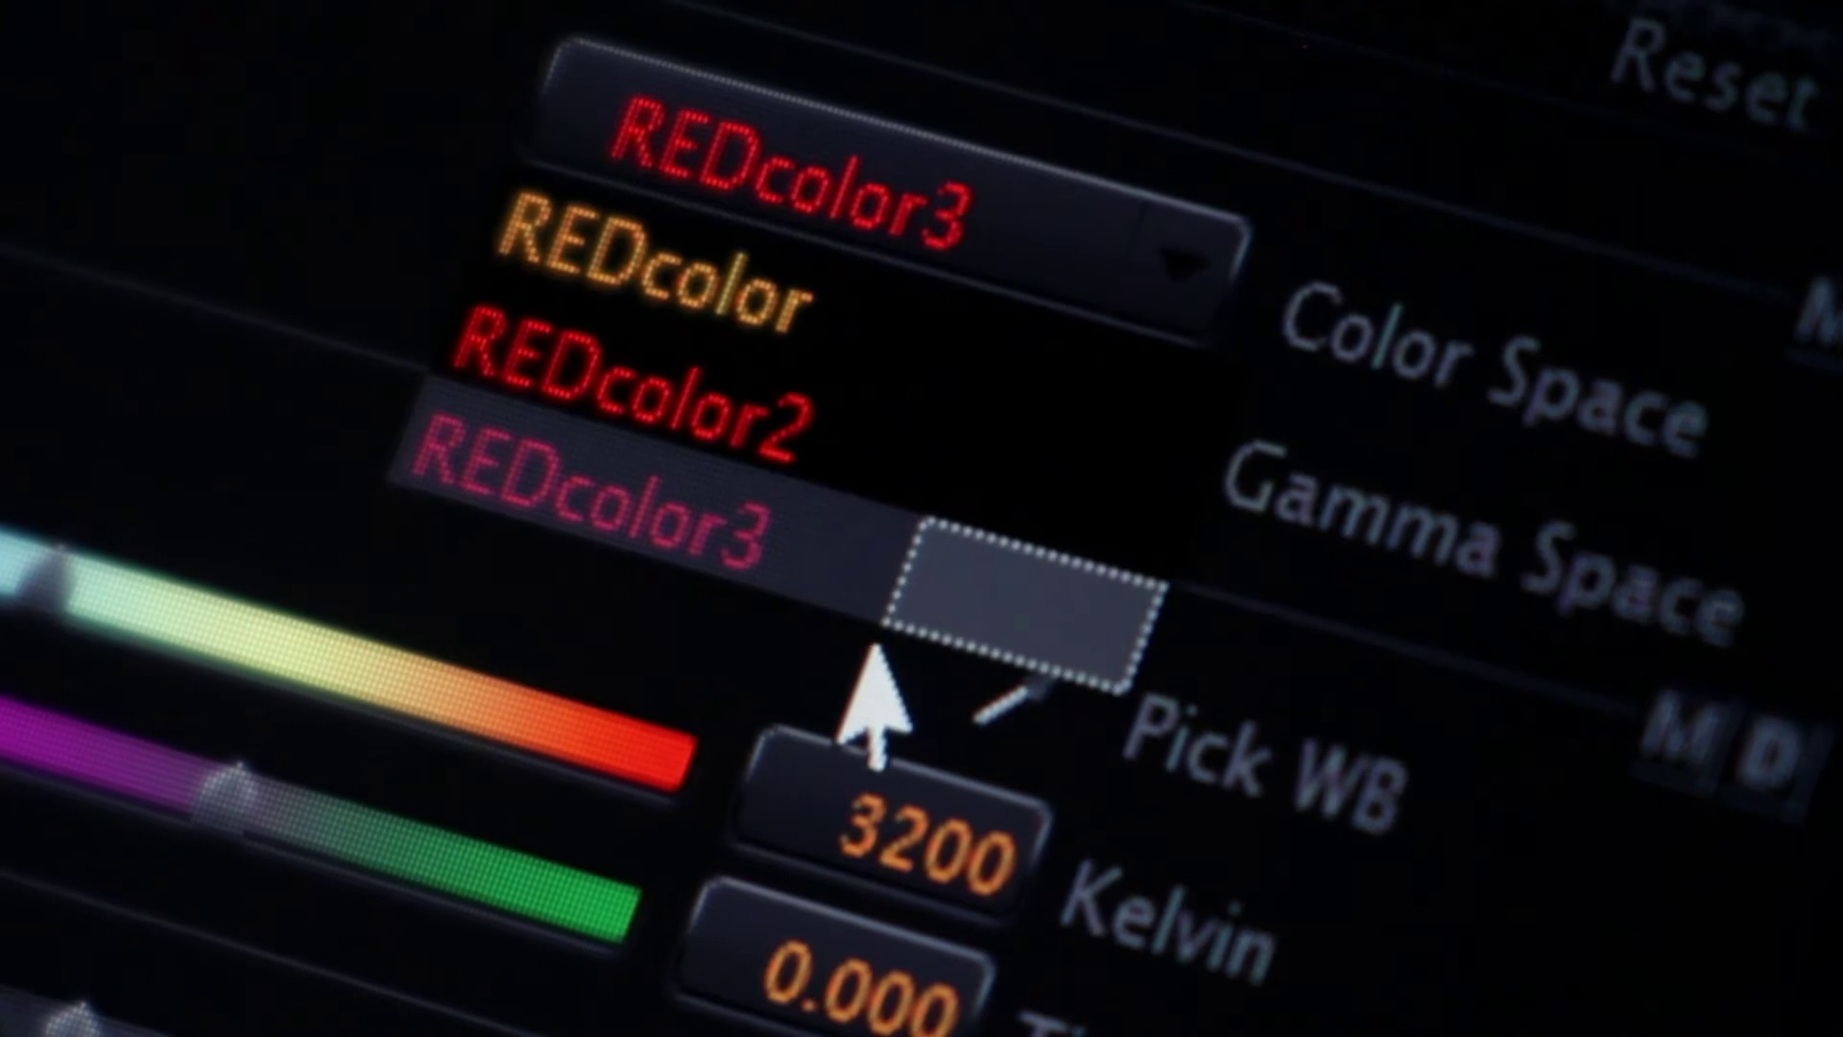
click(897, 557)
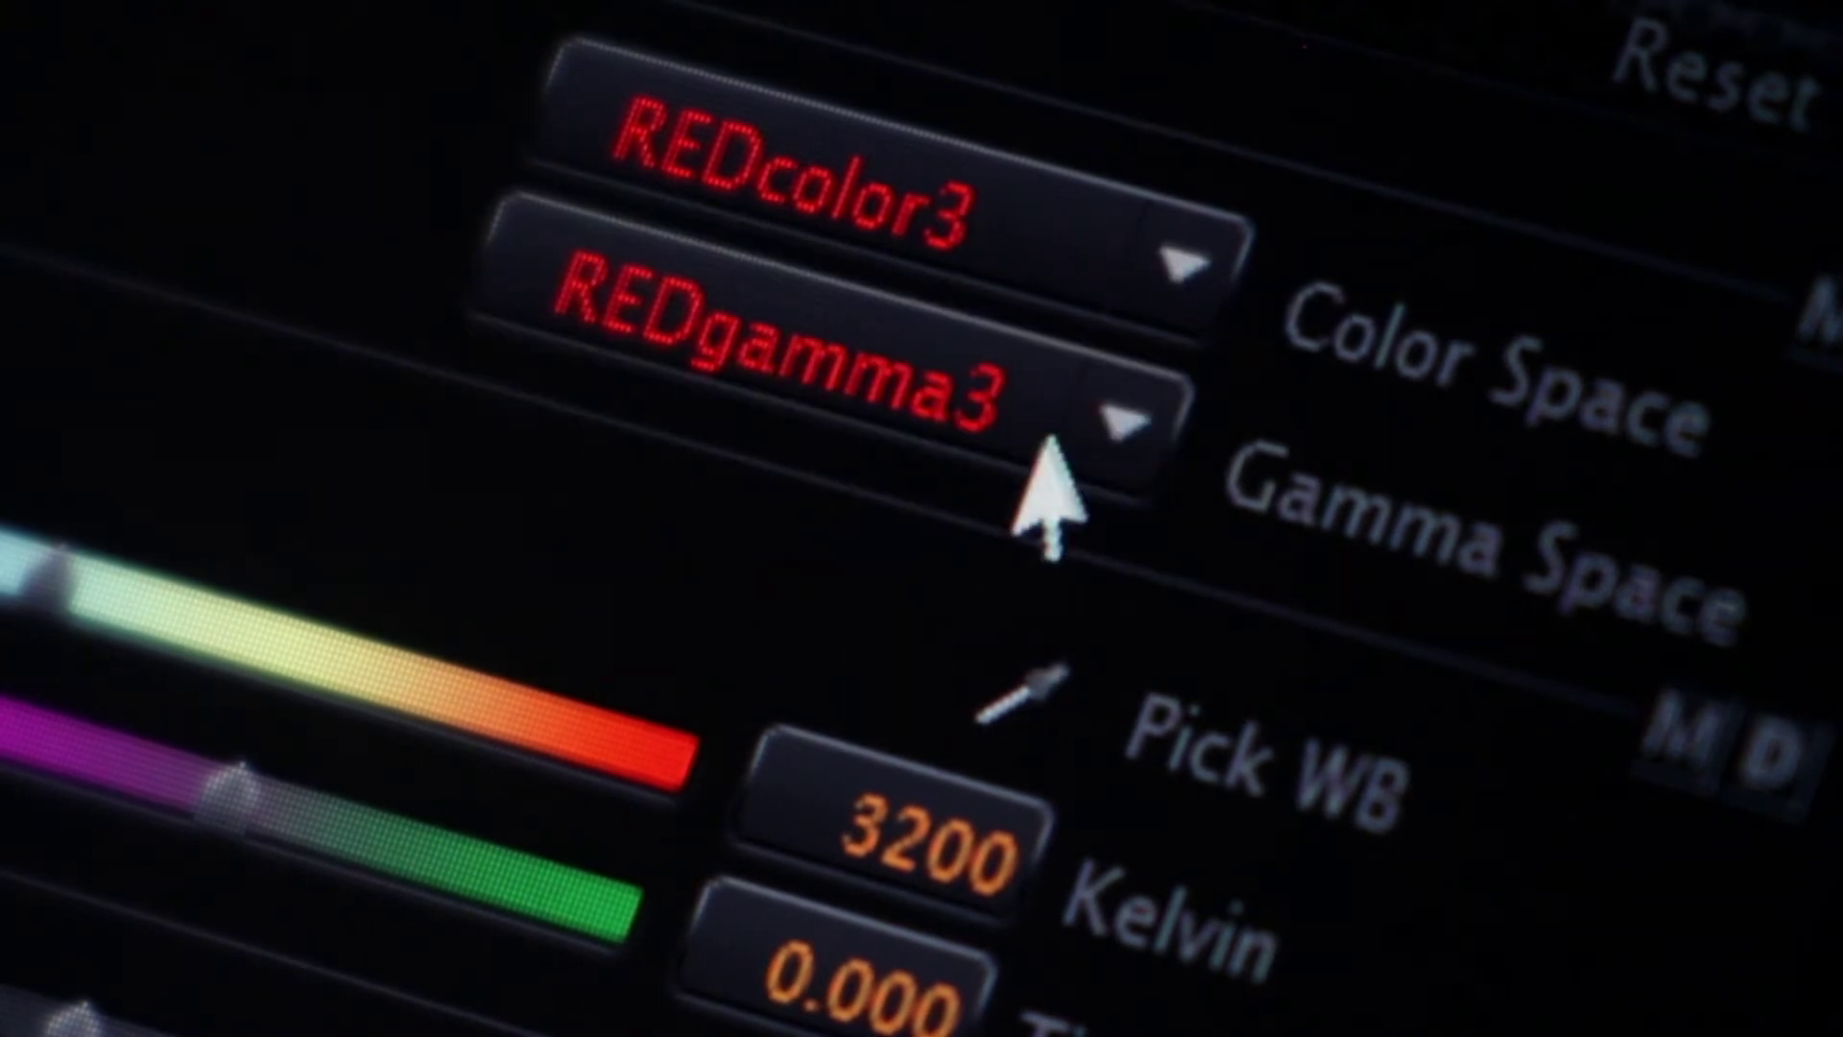
click(1104, 437)
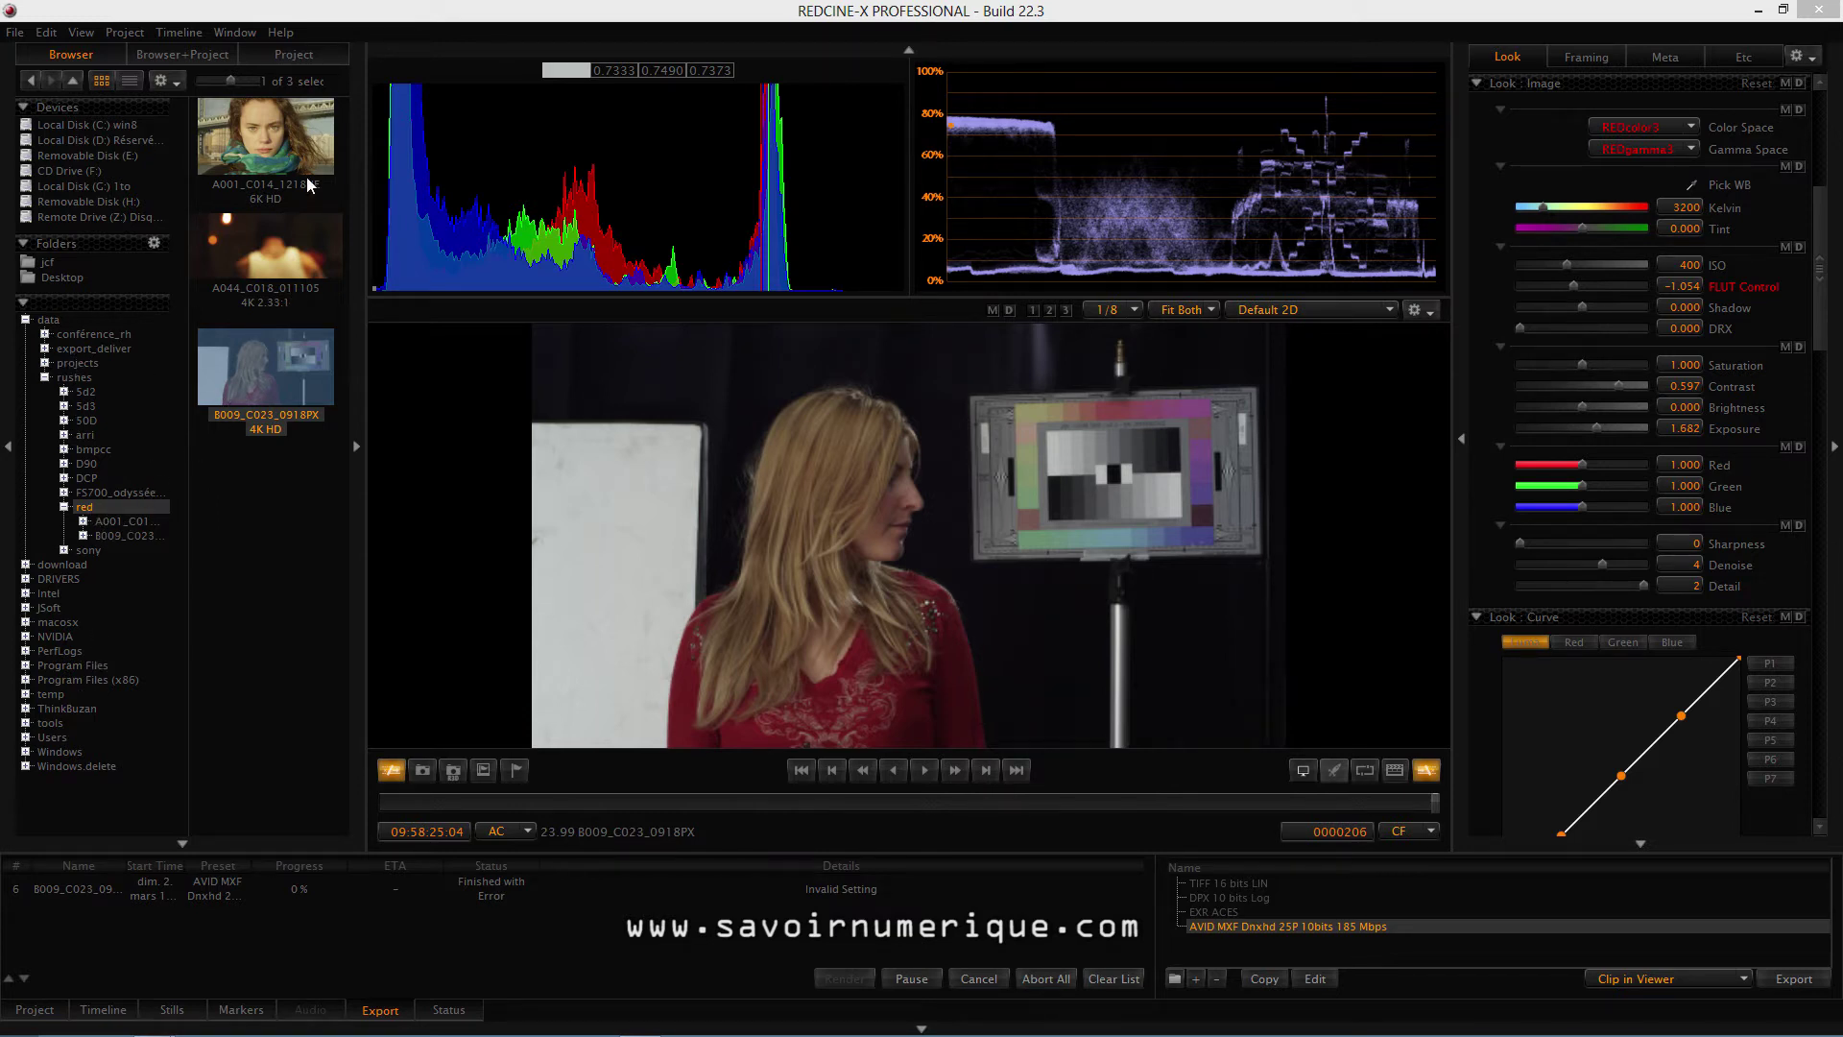
Load the clip B009_C023_0918PX in the viewer and switch RED ROCKET on and off again
double_click(273, 359)
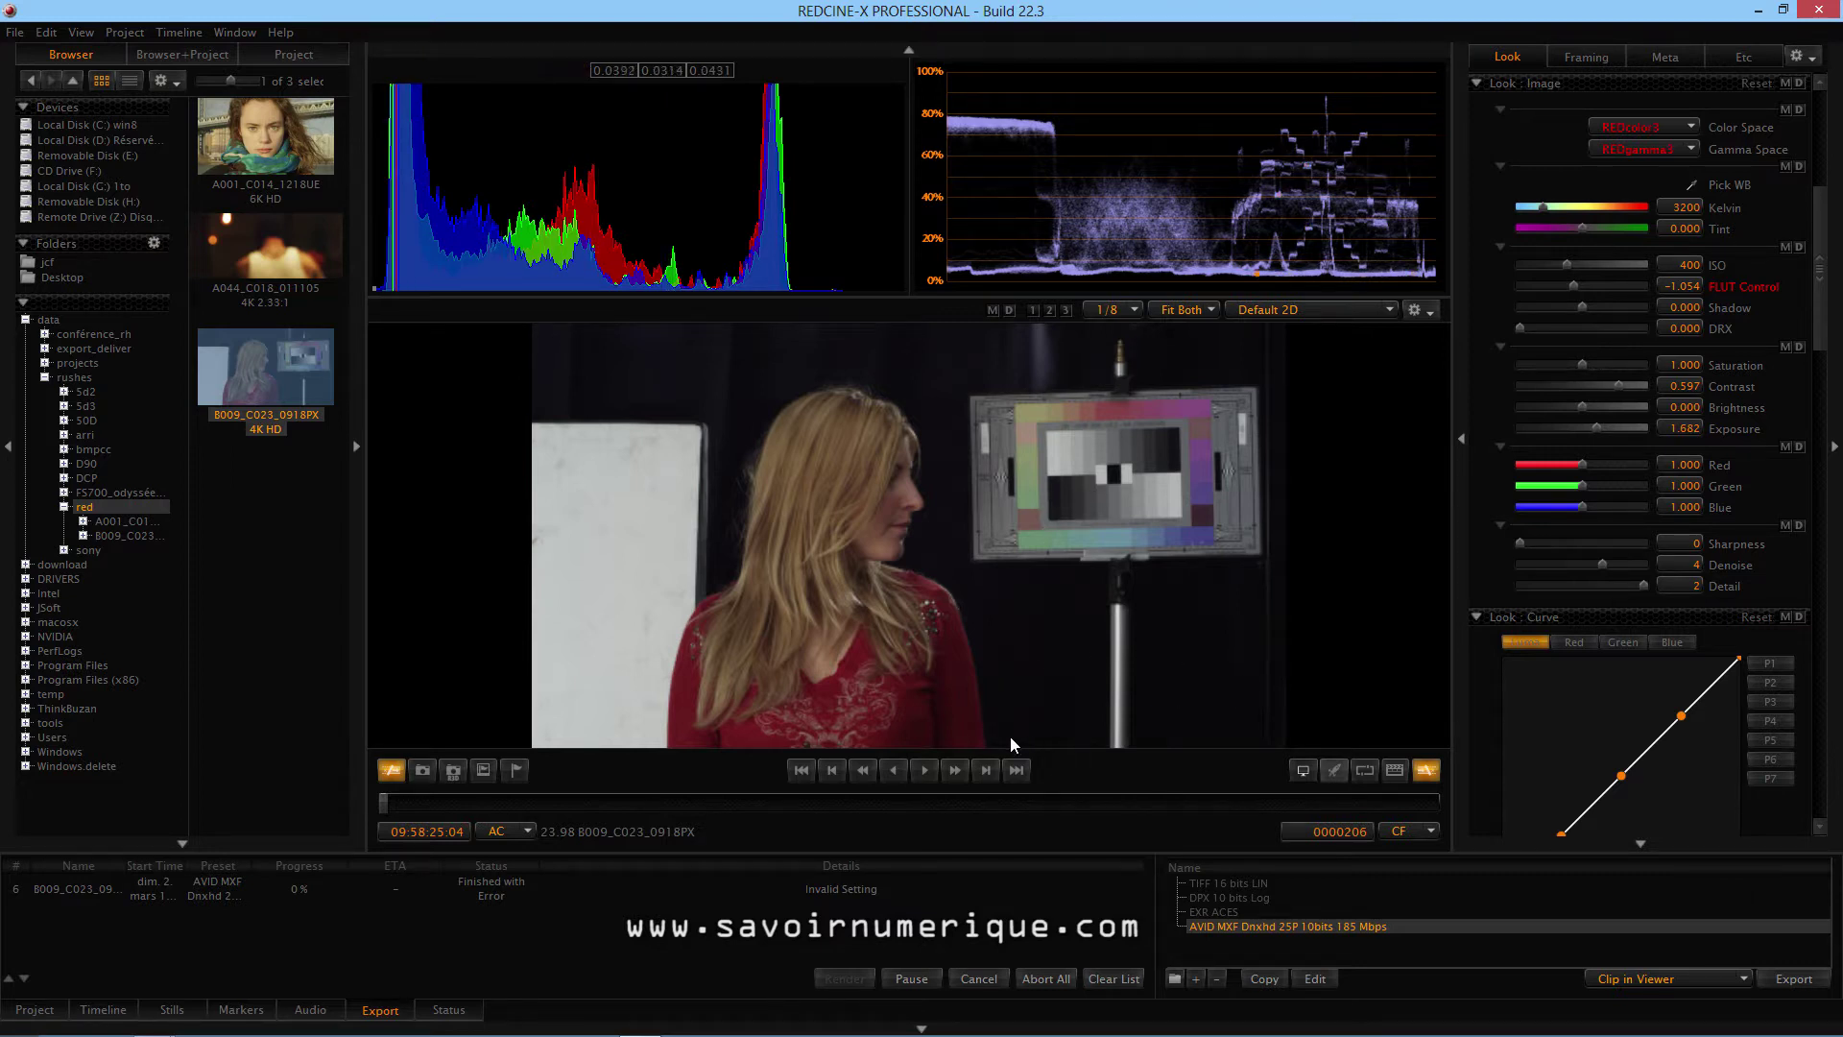
click(1302, 771)
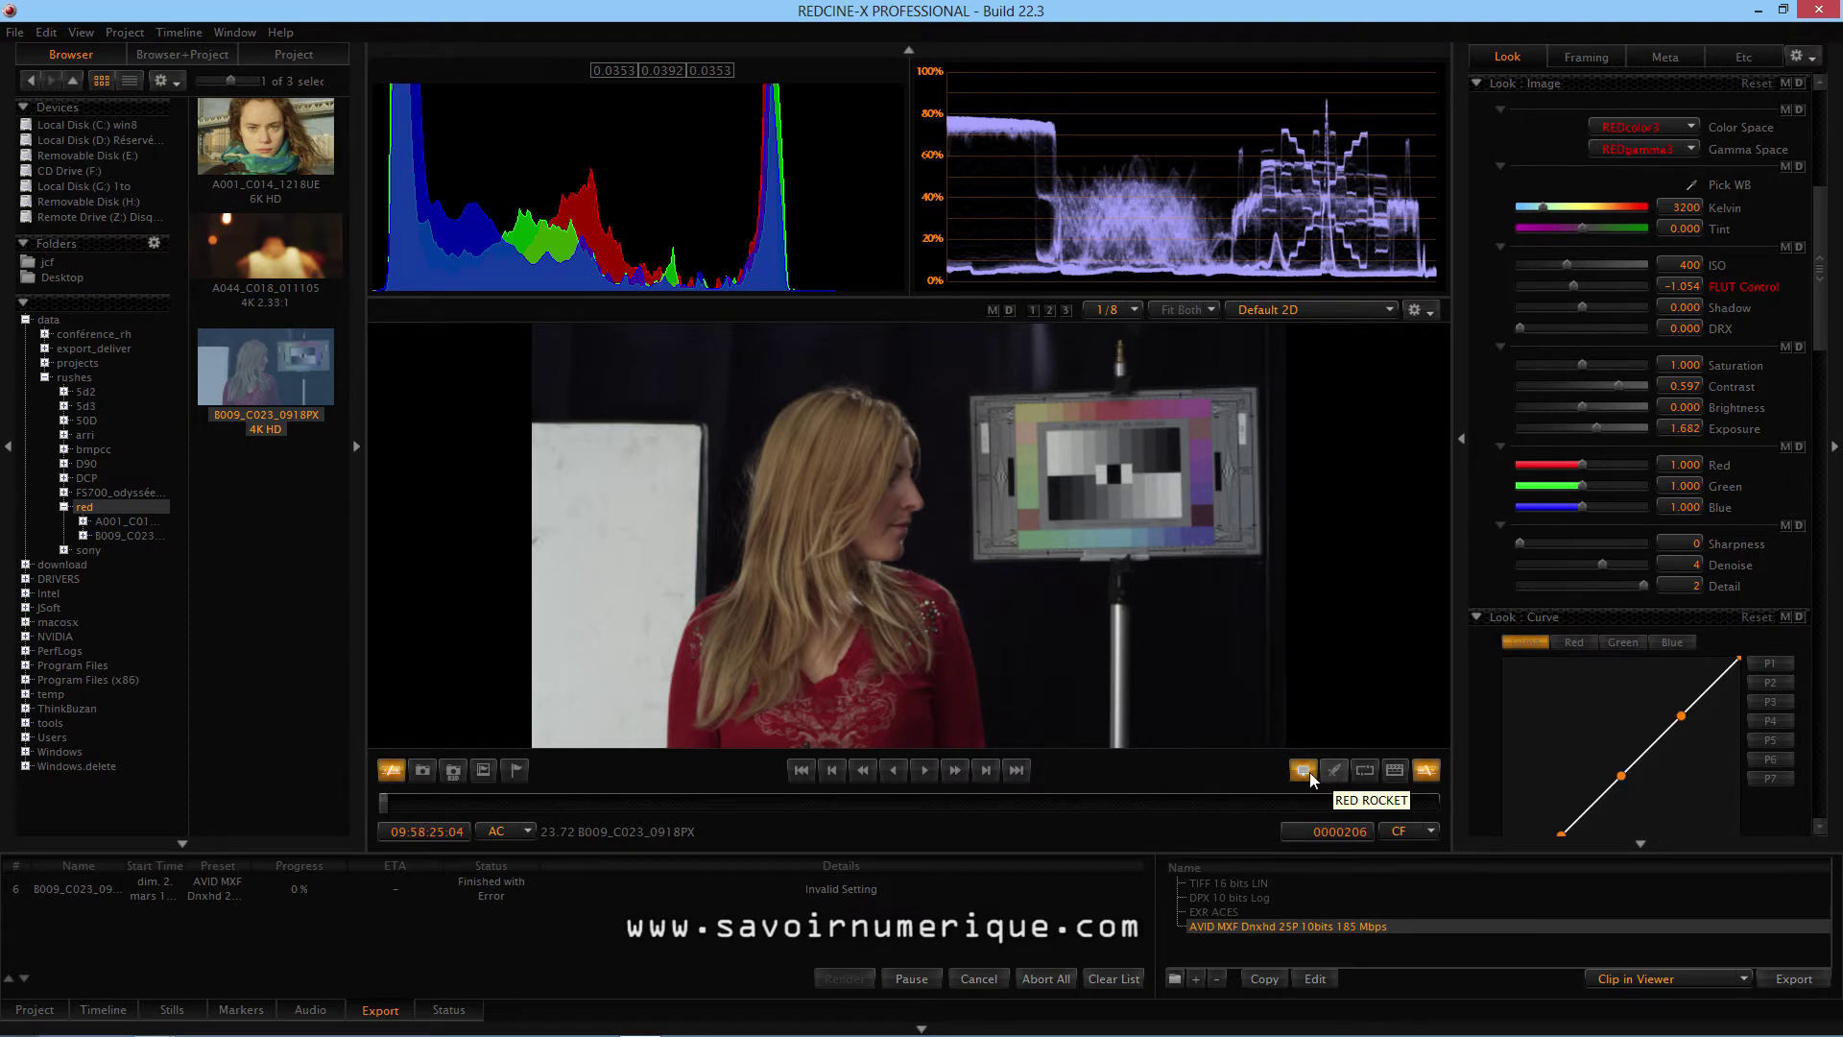
click(1309, 771)
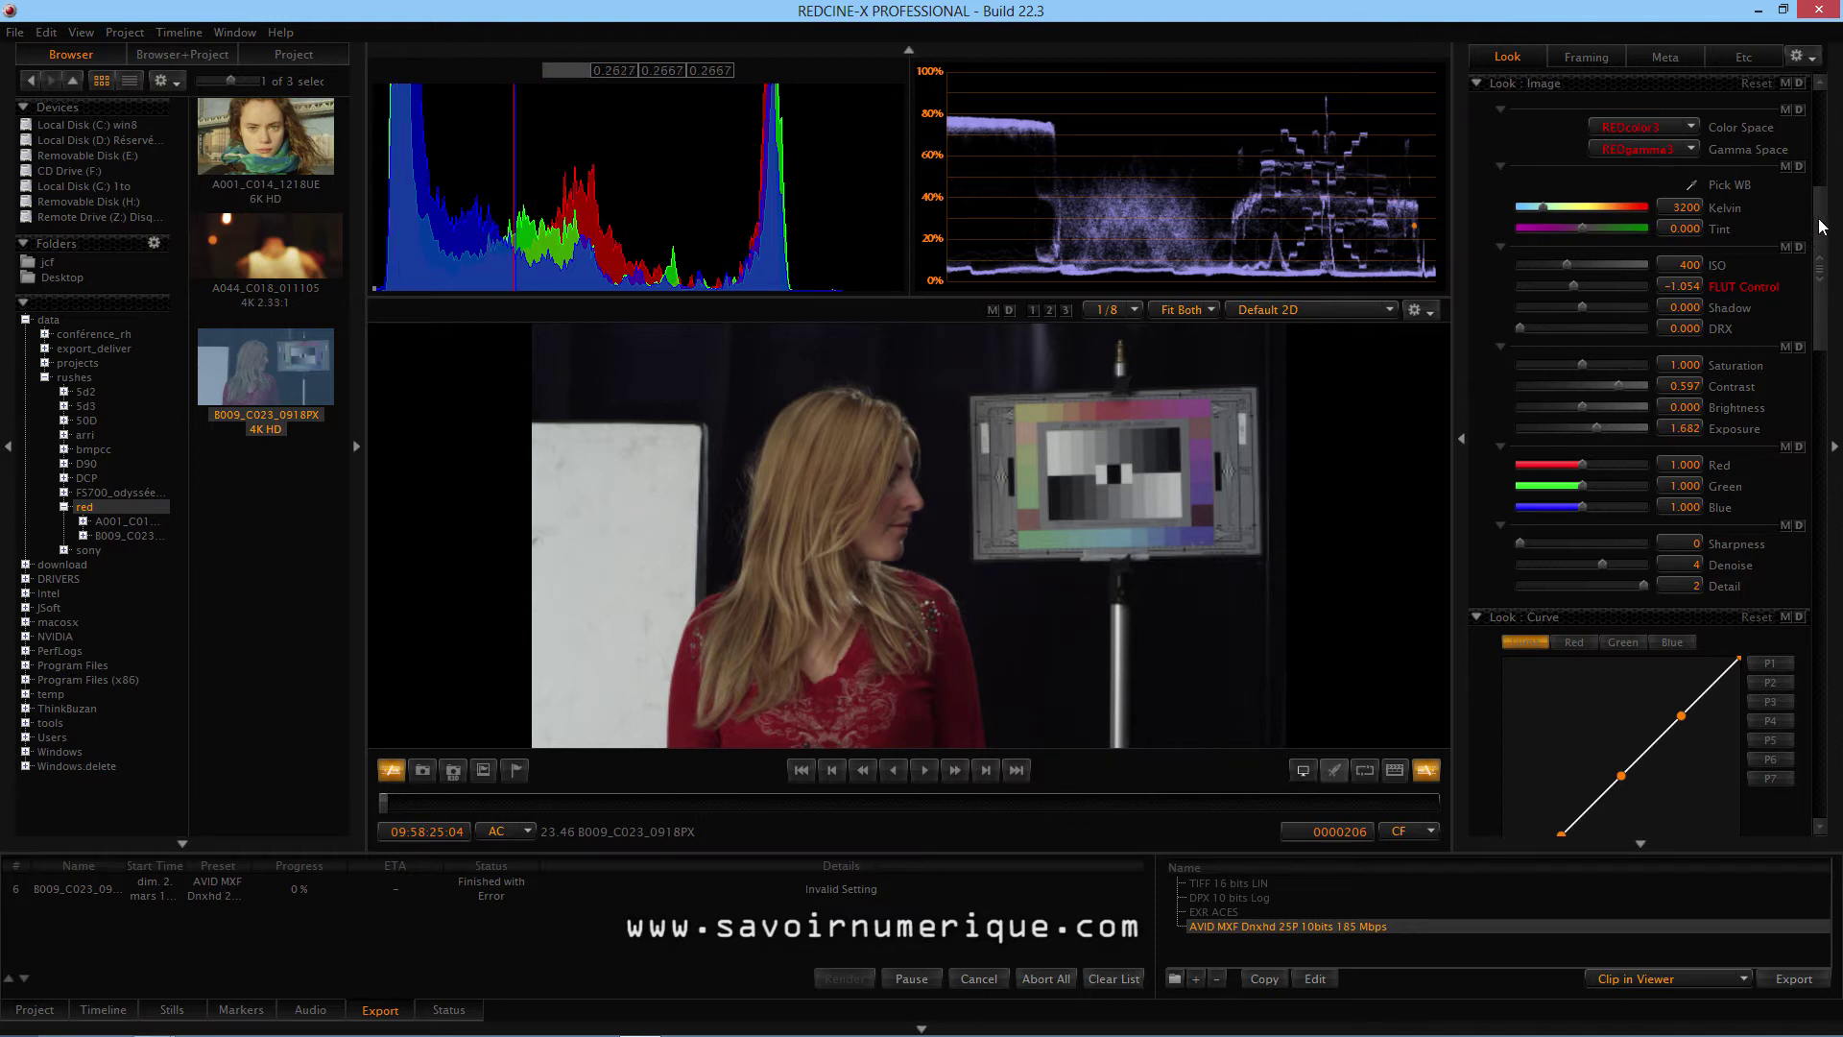
Choose REDcolor3 as the color space in the clip's look settings
scroll(1819, 227, down, 1)
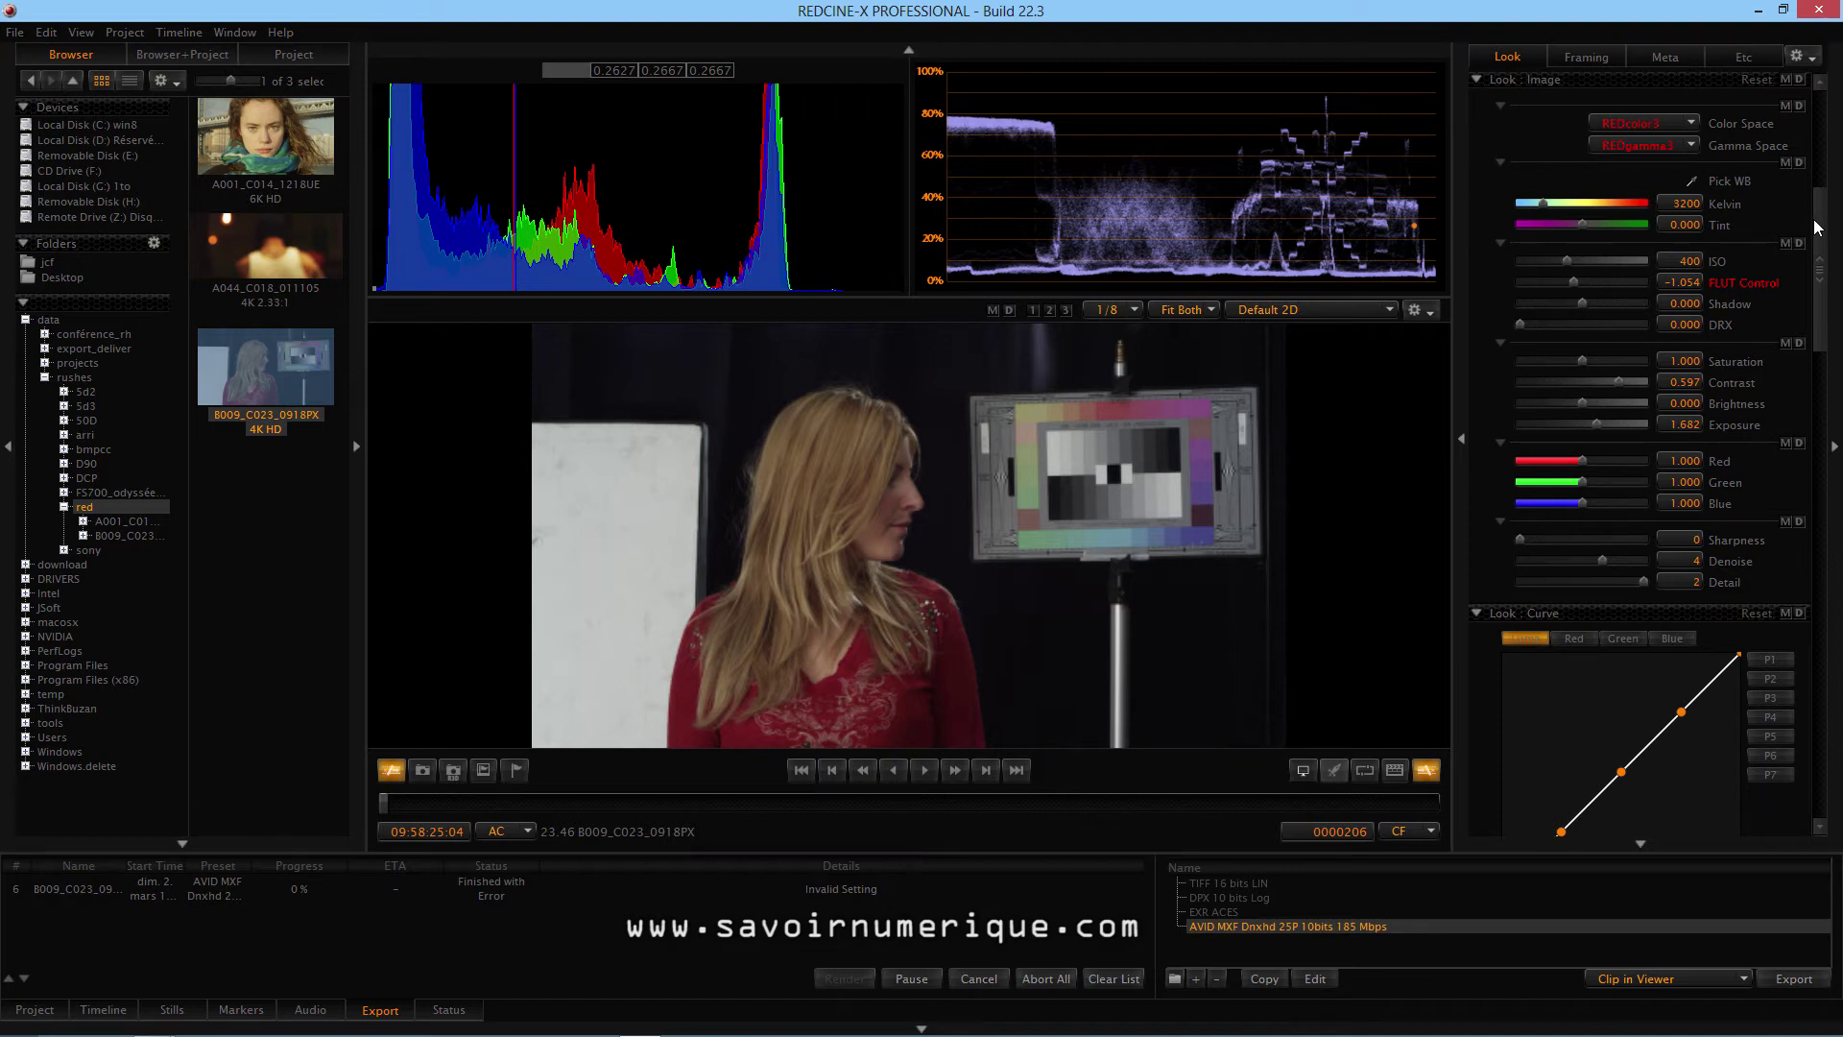
click(1692, 123)
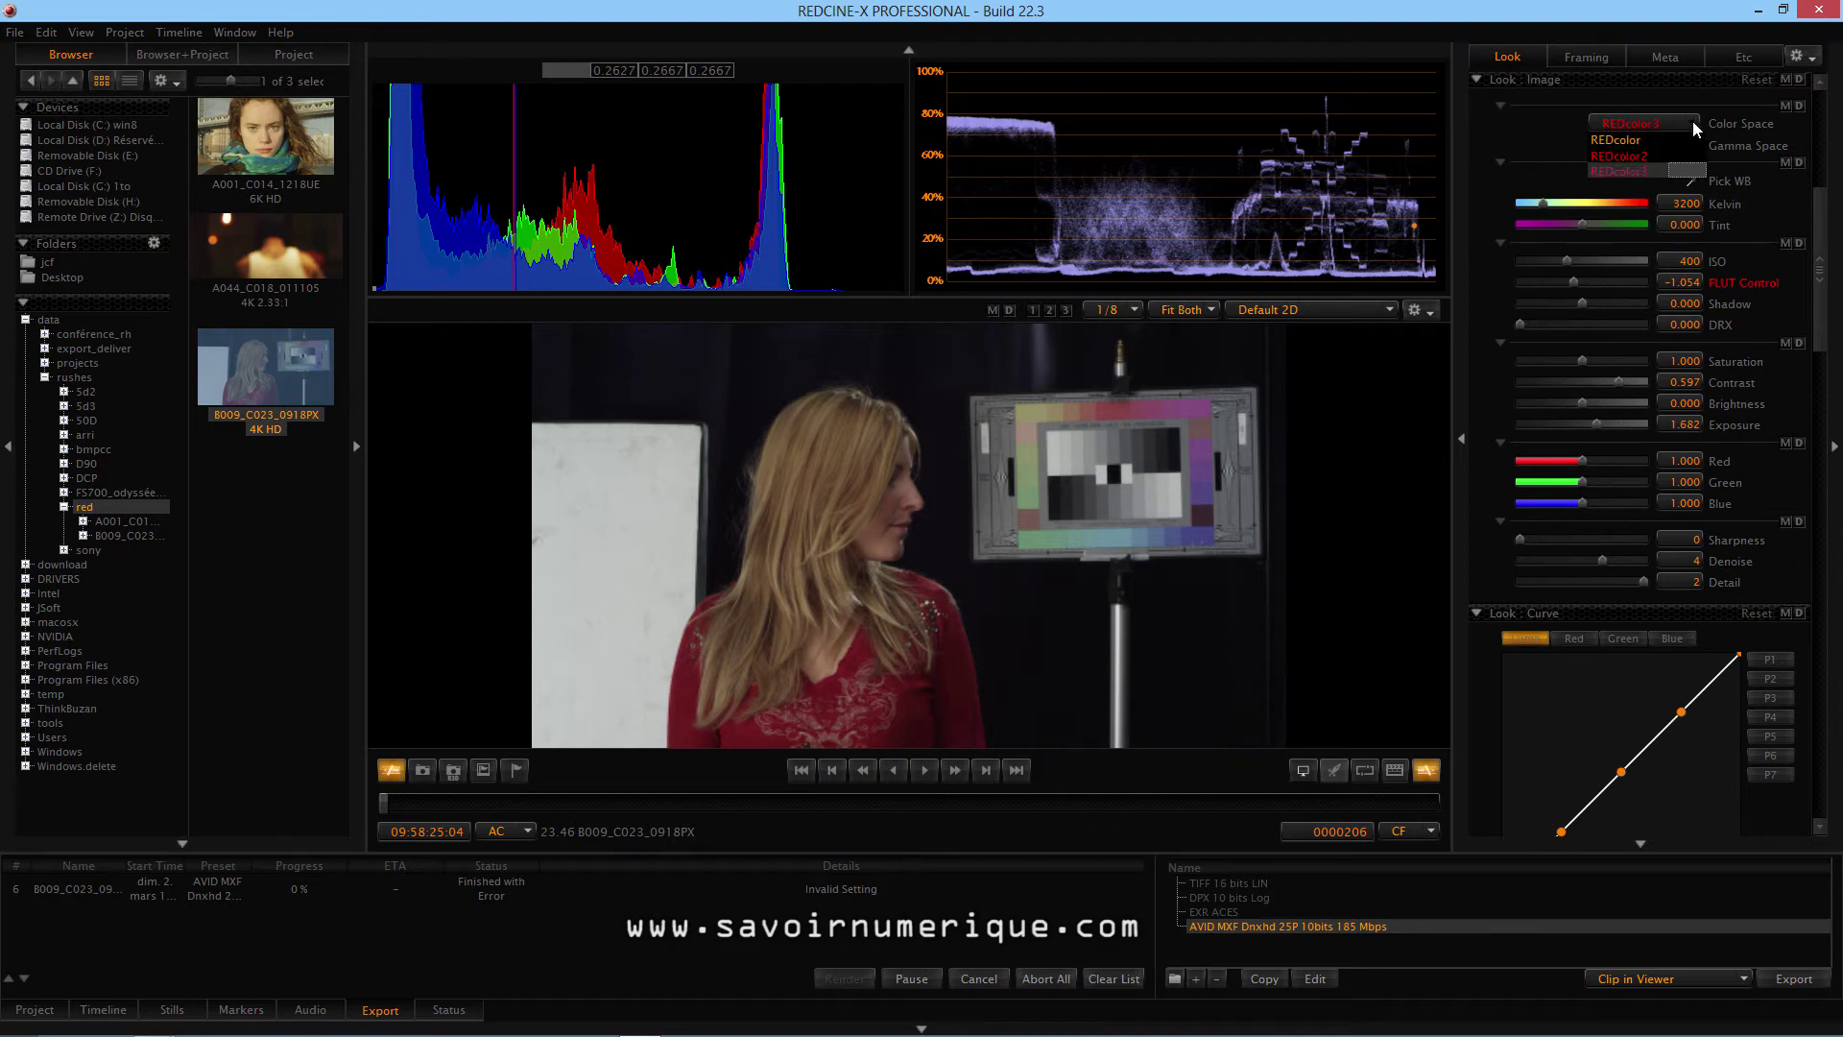
click(1641, 169)
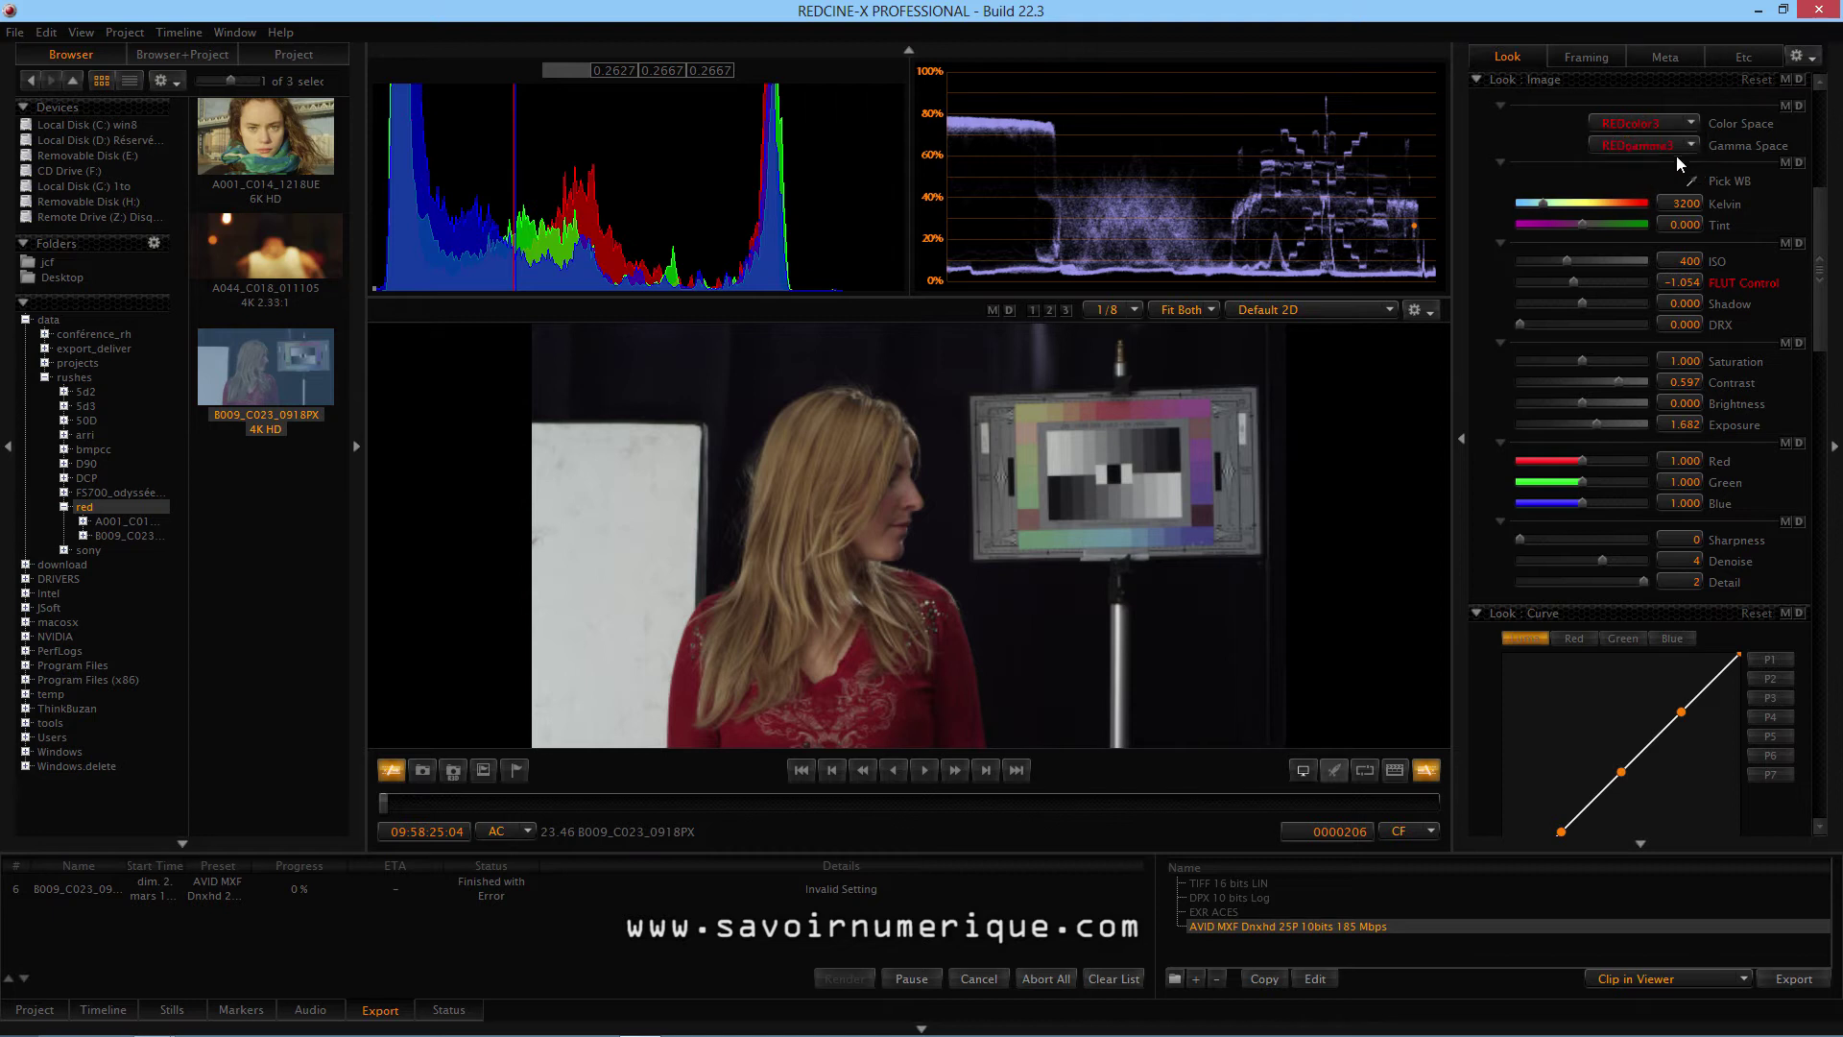
Try the REDLog gamma space on the clip and return it to REDgamma3
click(1691, 144)
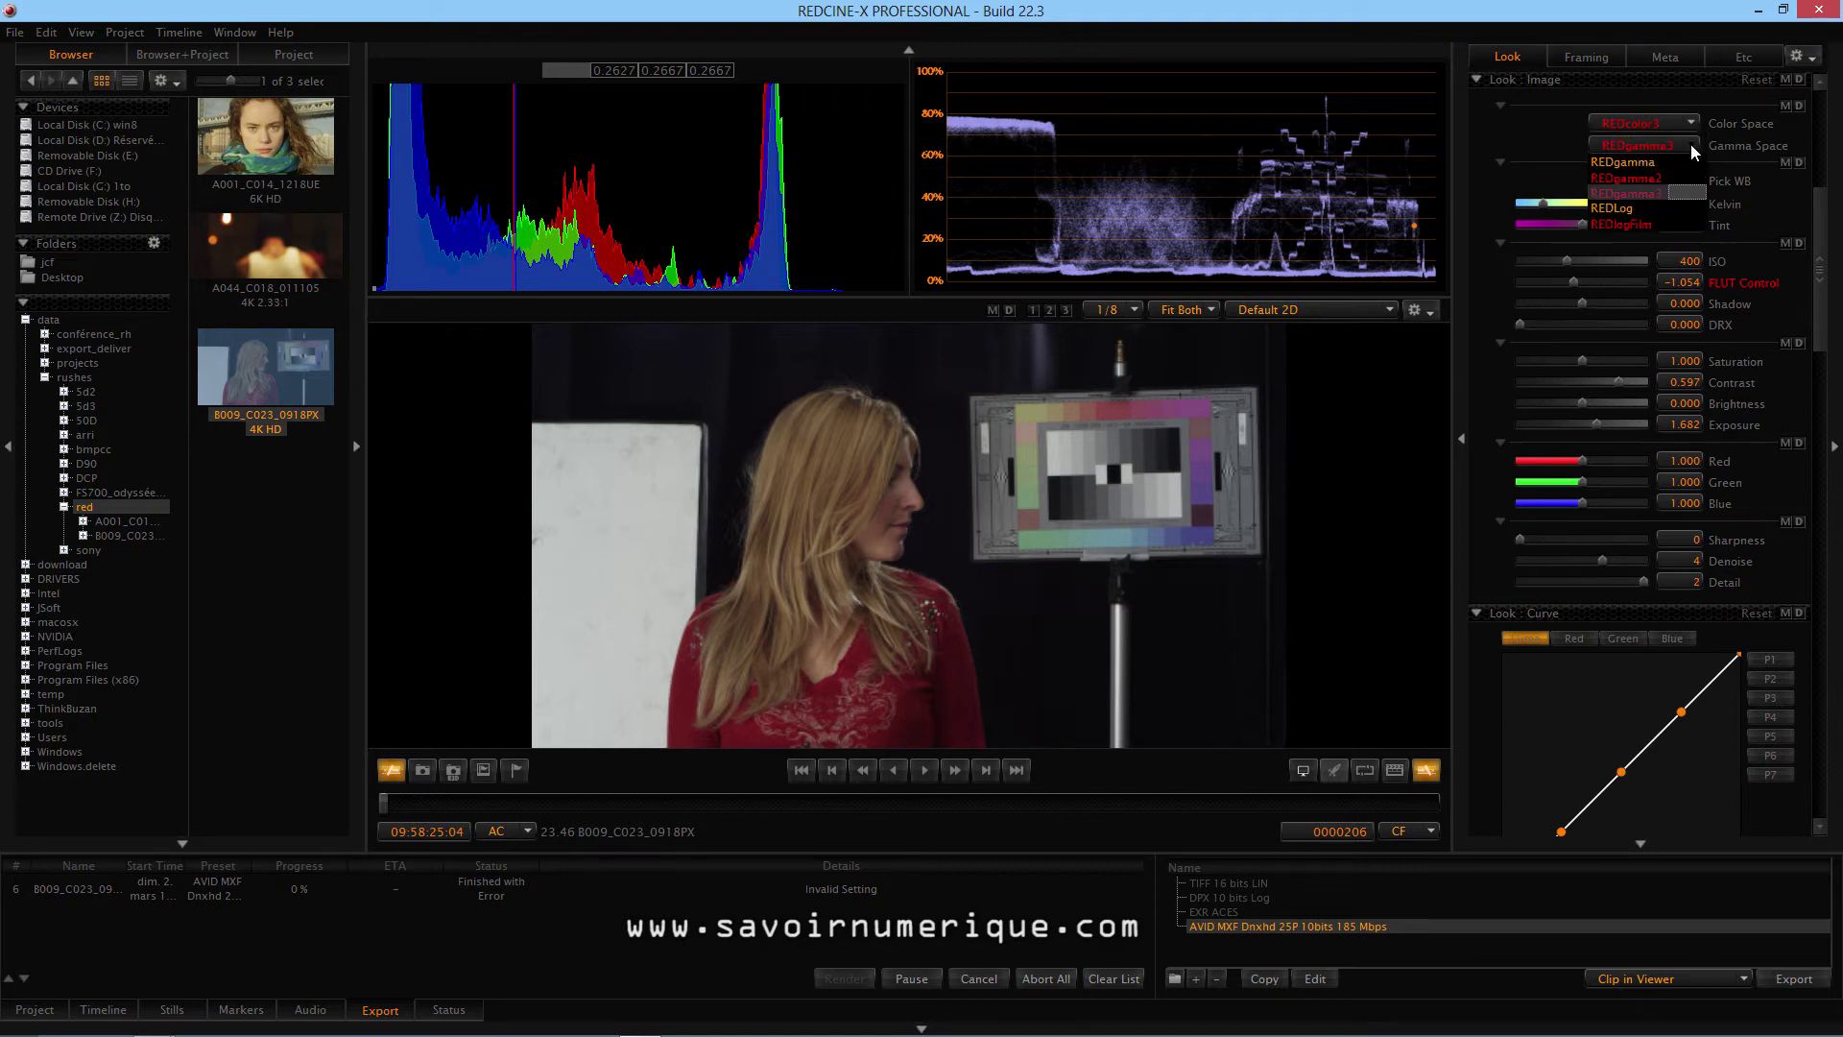
click(1654, 212)
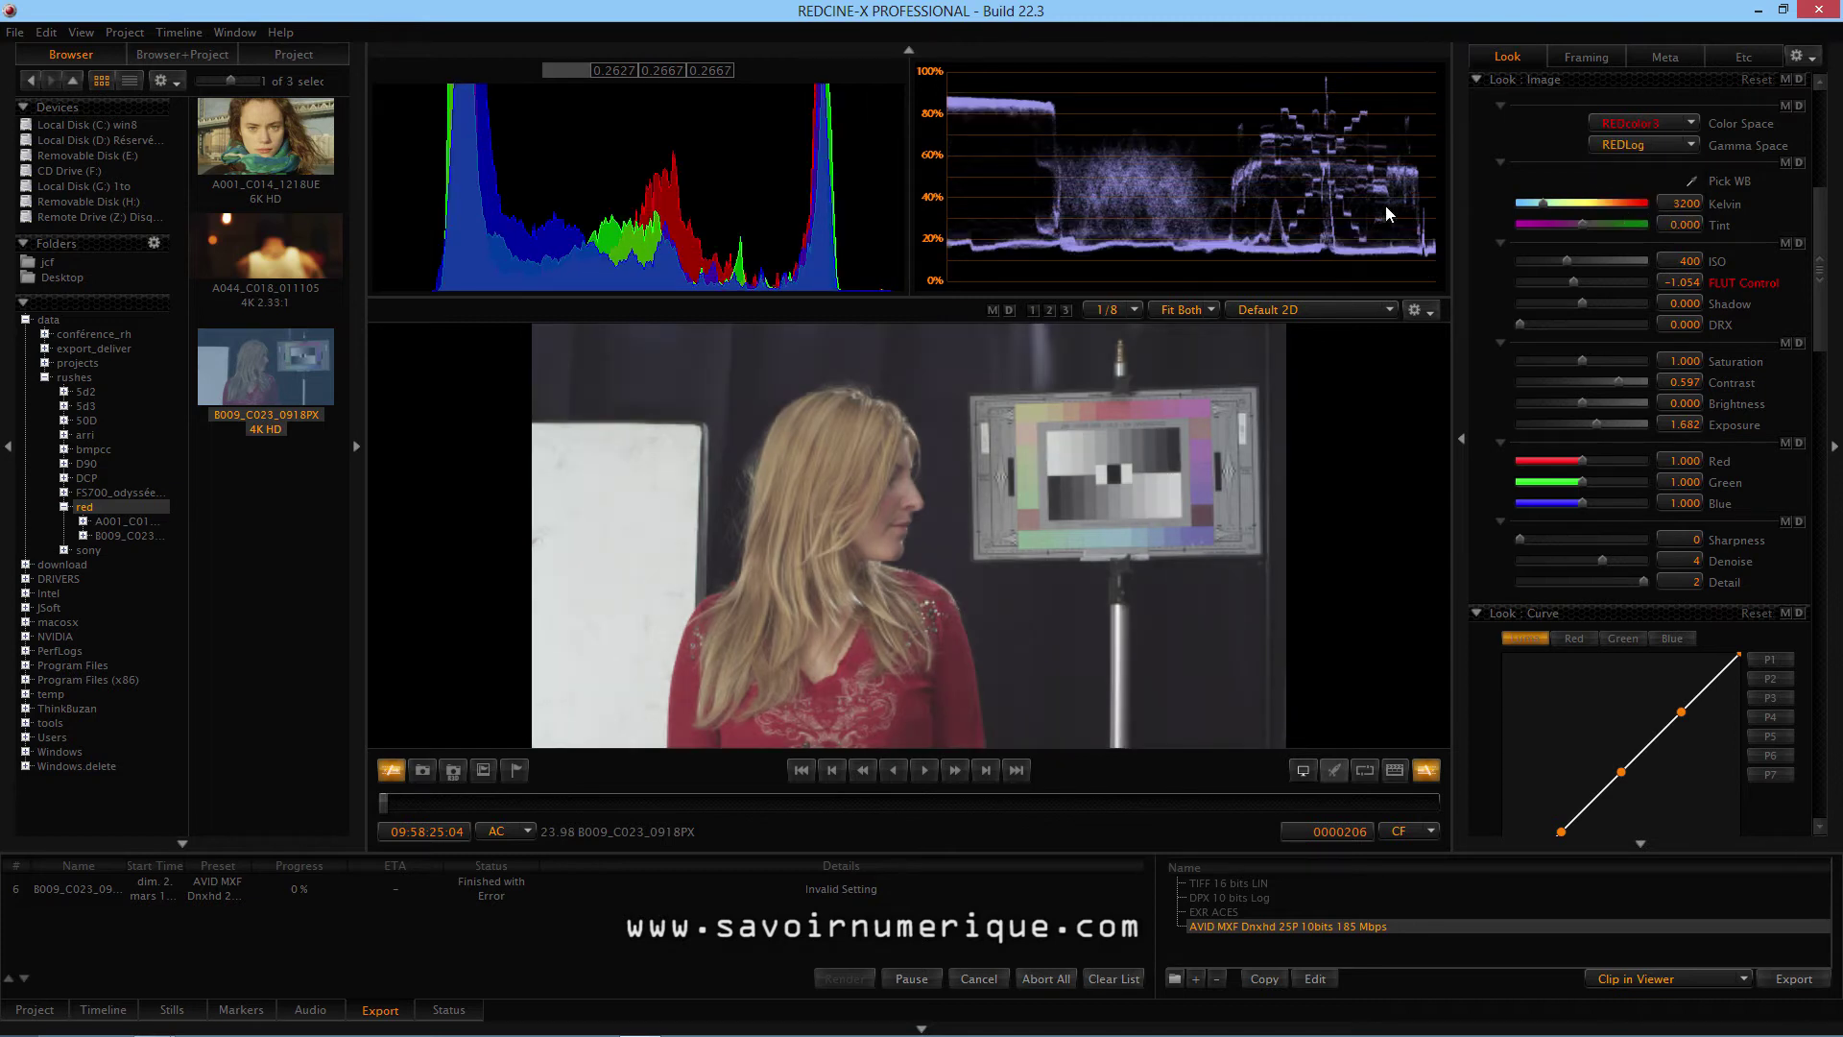
click(1690, 144)
click(1661, 180)
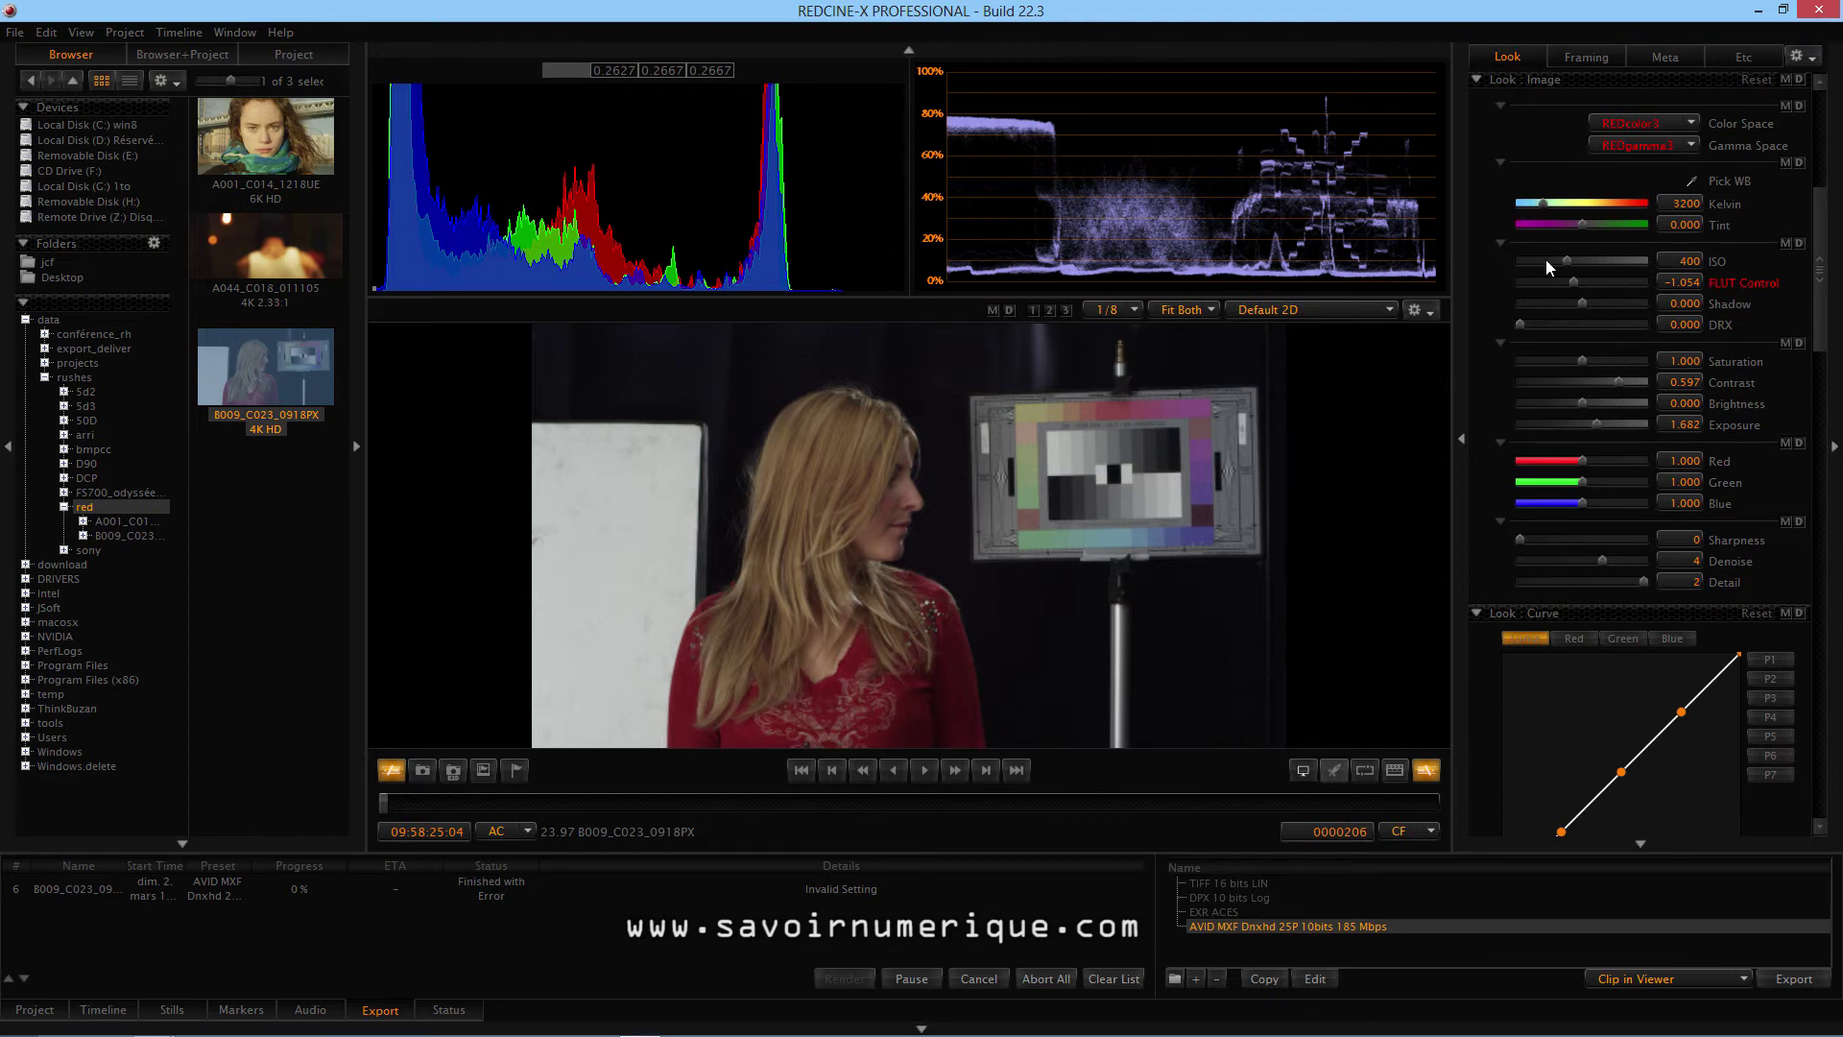
Set the clip's ISO to 500 in the image look settings
mouse_move(1565, 260)
mouse_down()
mouse_move(1611, 261)
mouse_move(1510, 255)
mouse_move(1667, 257)
mouse_move(1573, 255)
mouse_up()
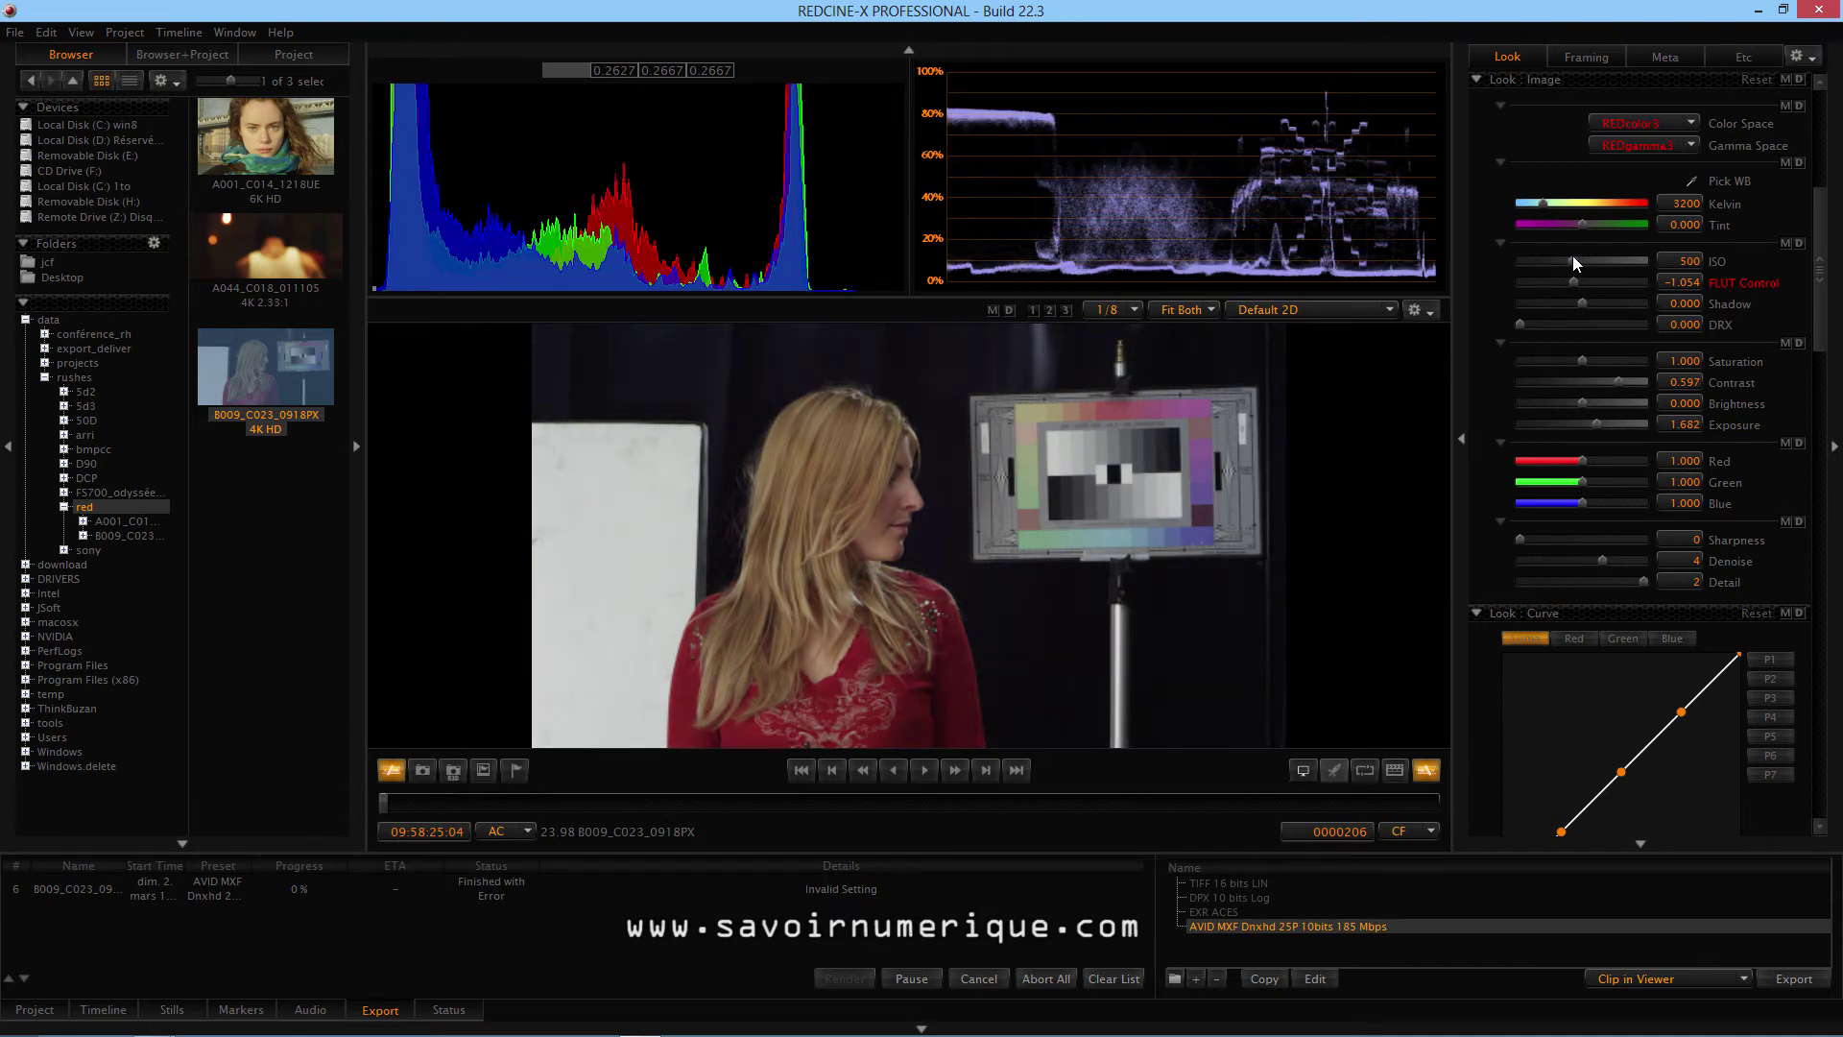
drag(1821, 312, 1808, 257)
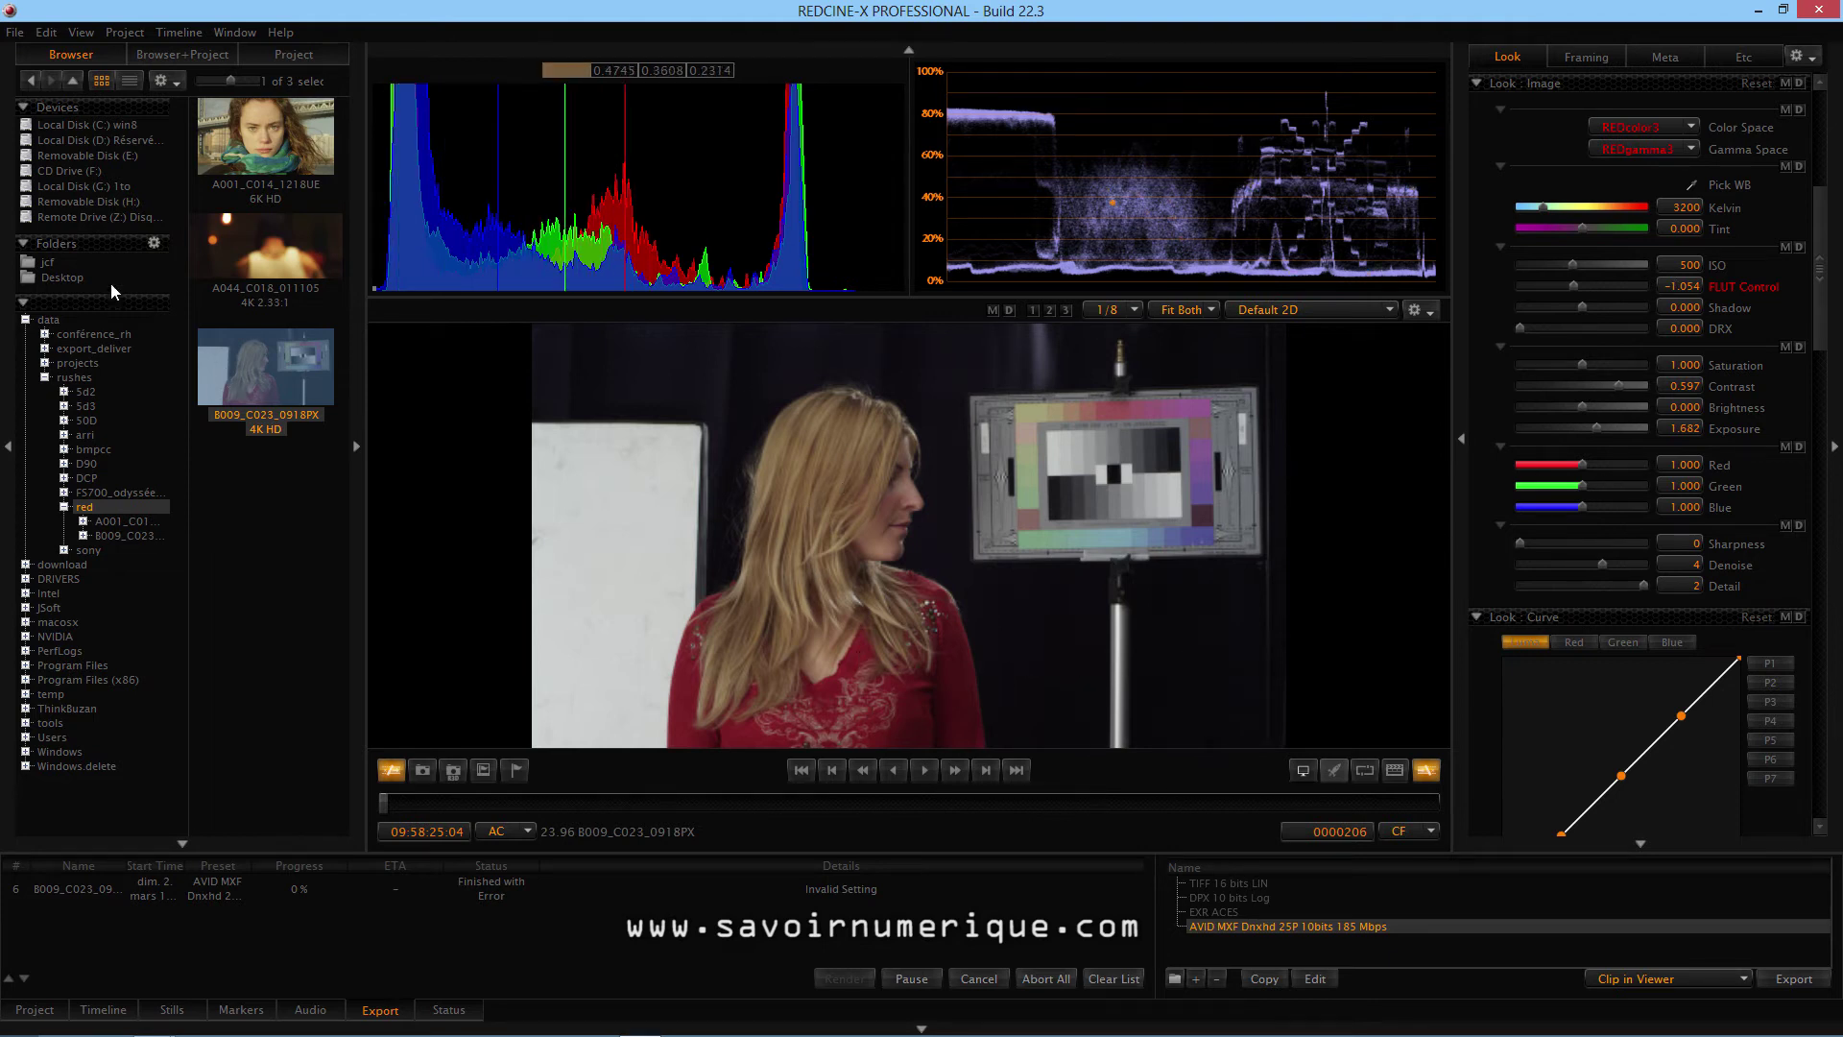
Look over the available project file commands and the sequence timeline
click(16, 32)
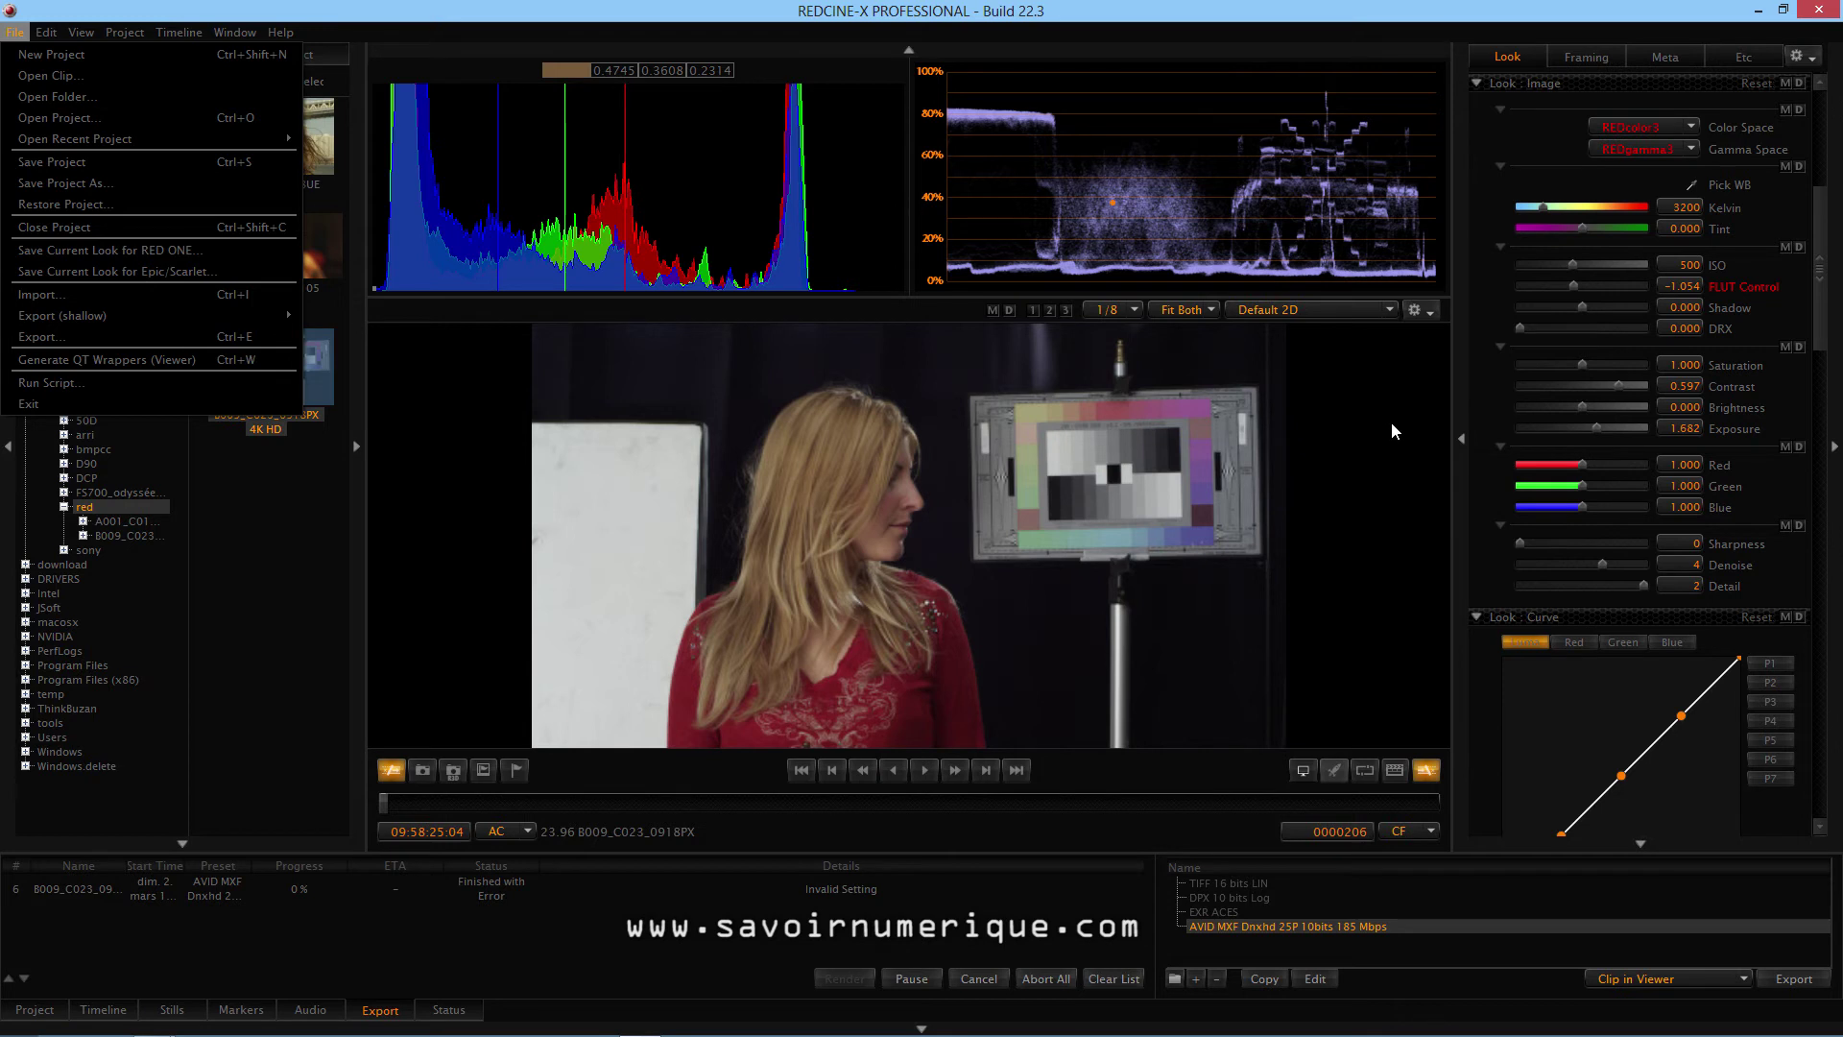
key(Escape)
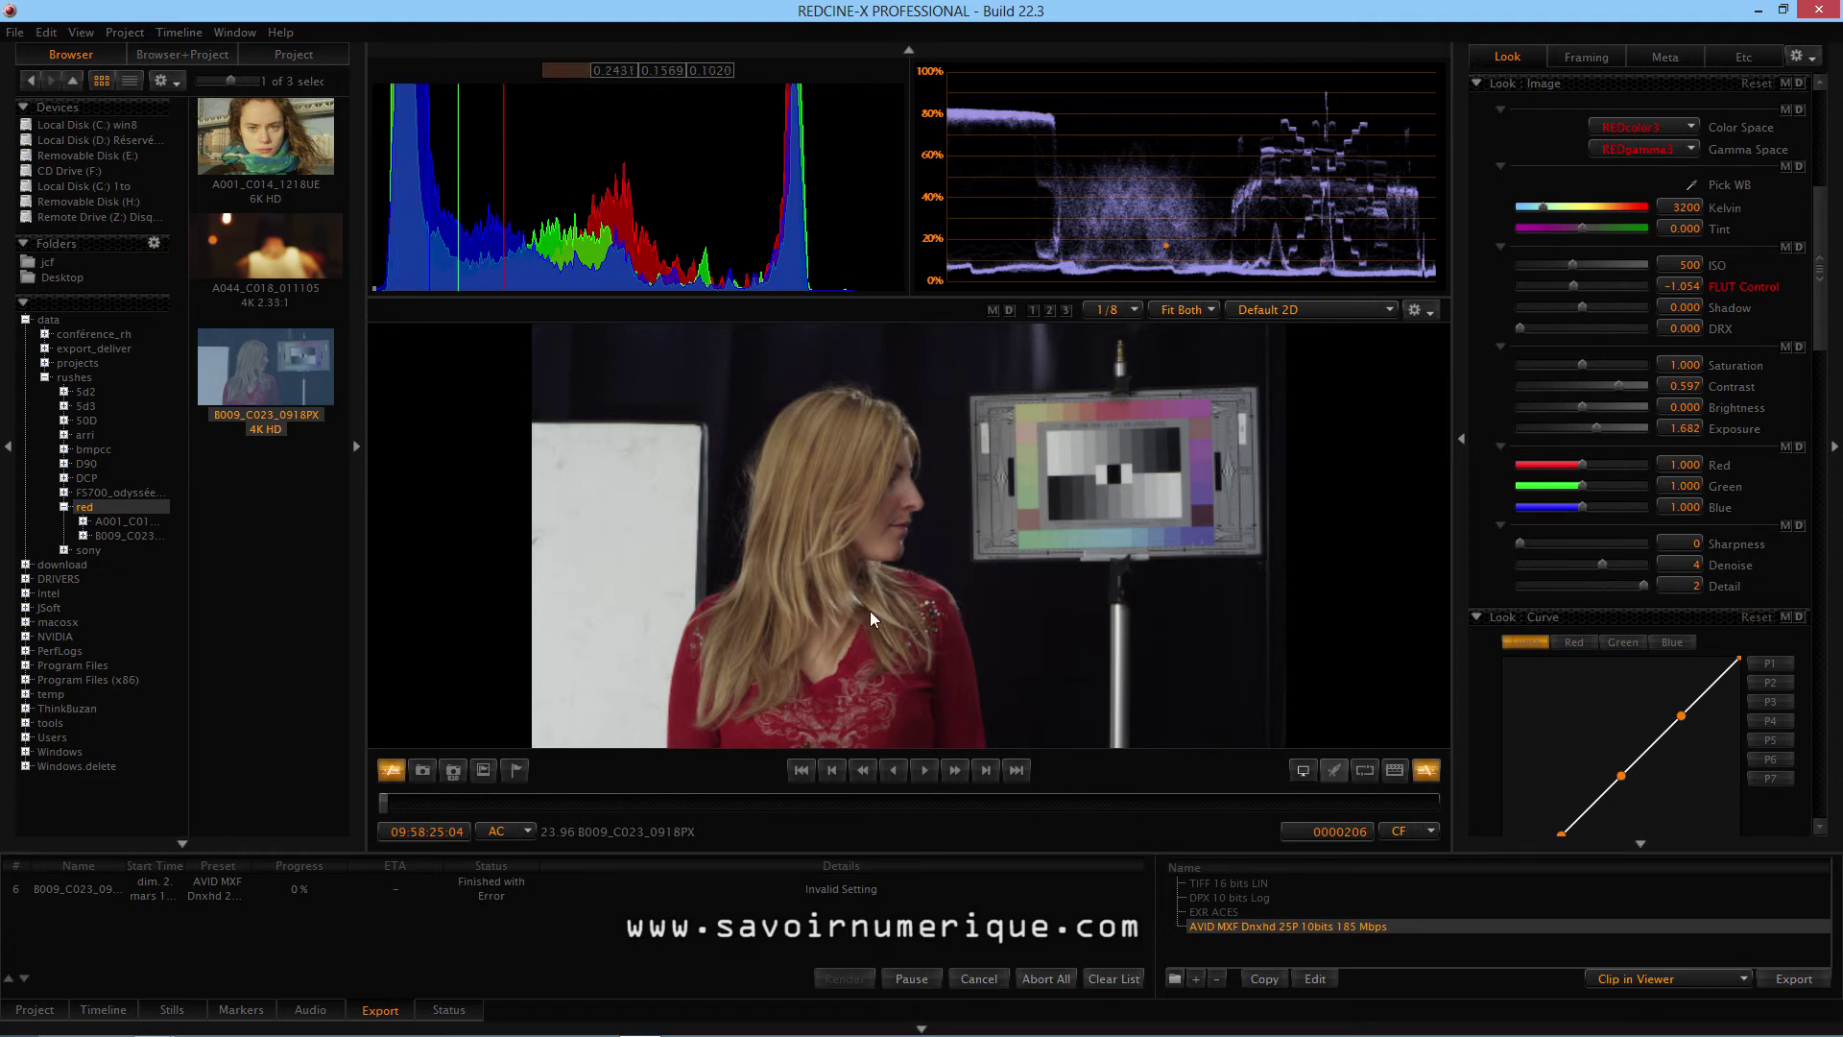
click(103, 1010)
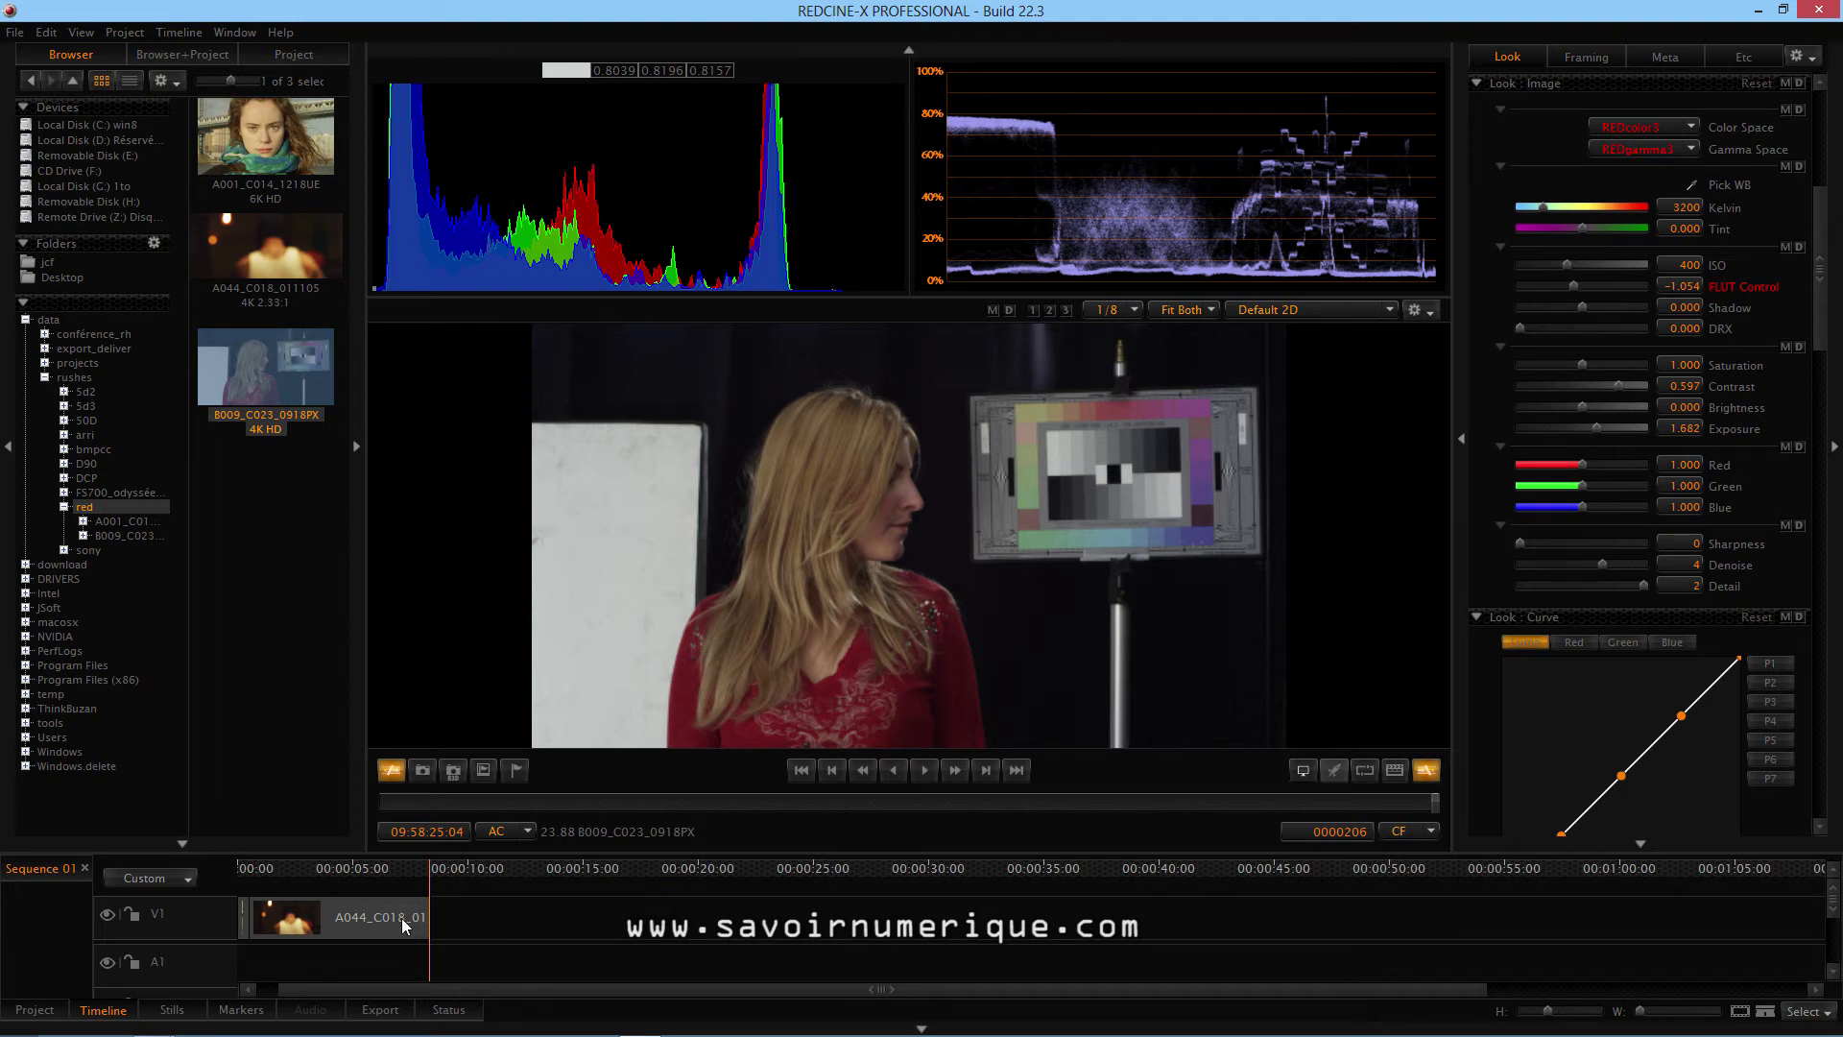
Start a new export preset, review the file formats it offers, and cancel it without saving
click(379, 1010)
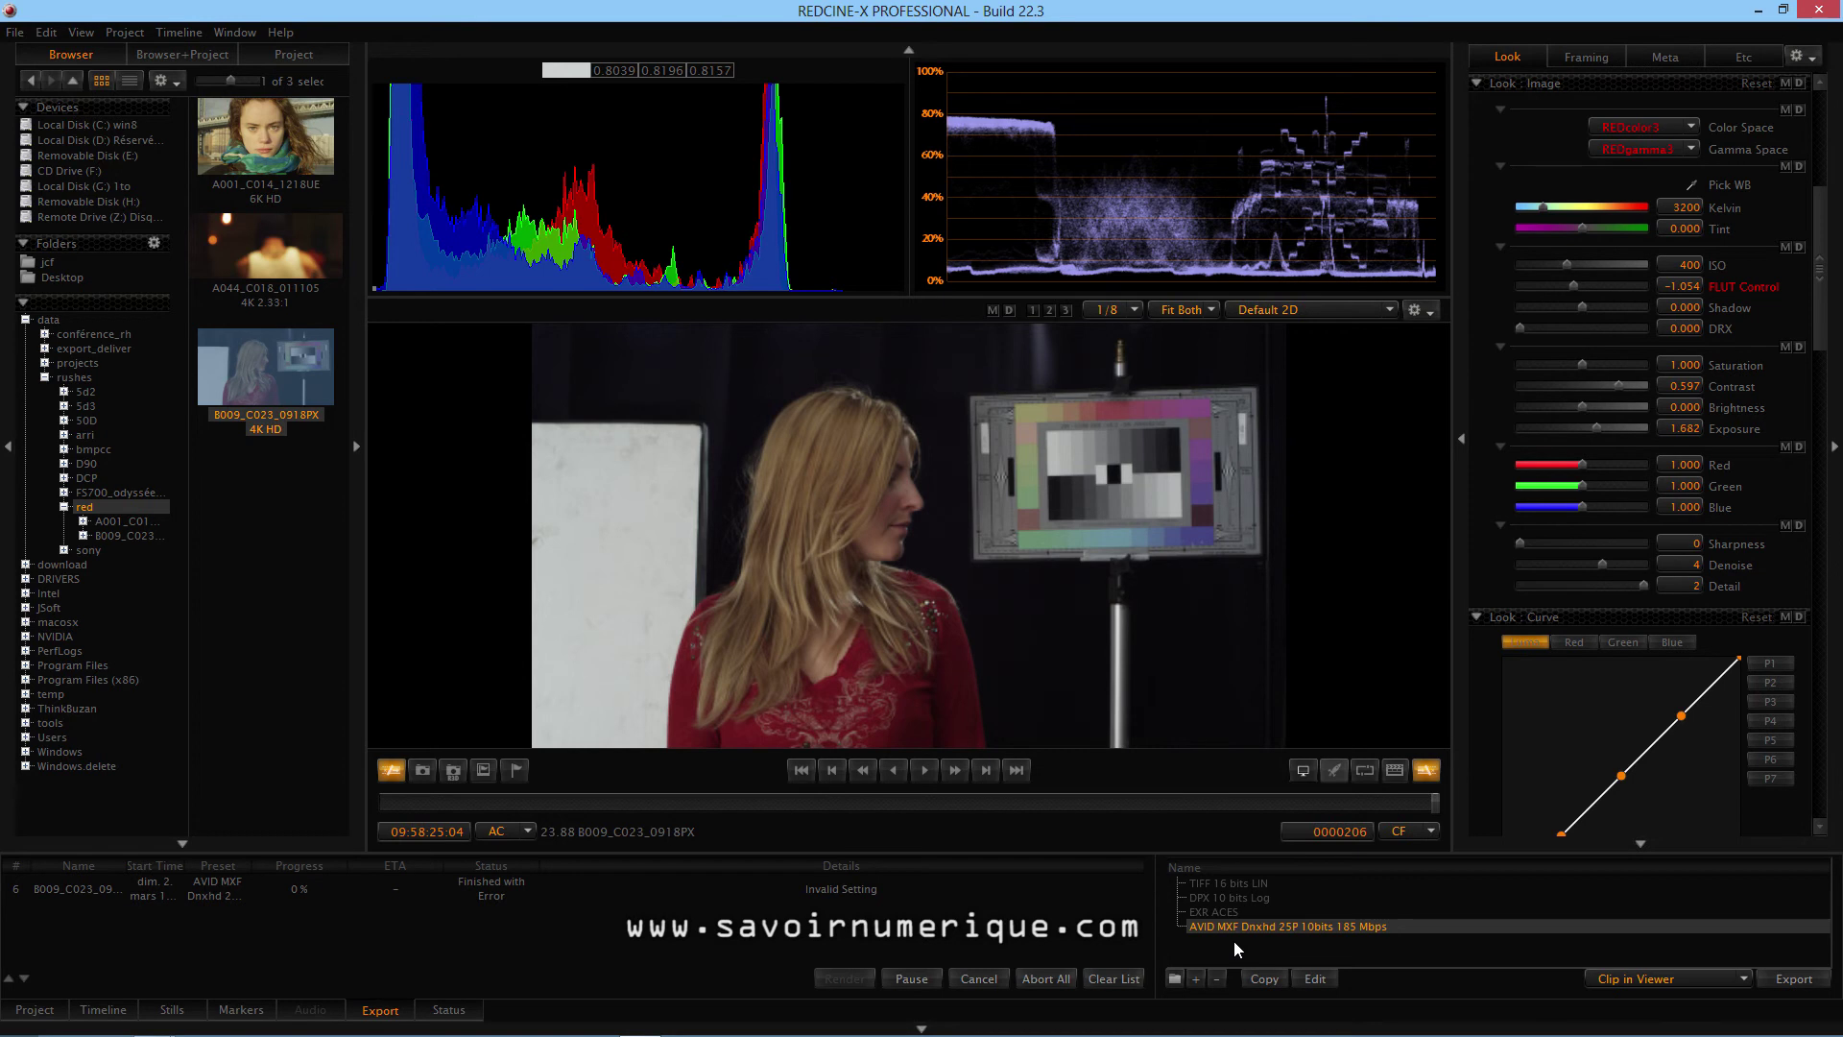
click(1195, 978)
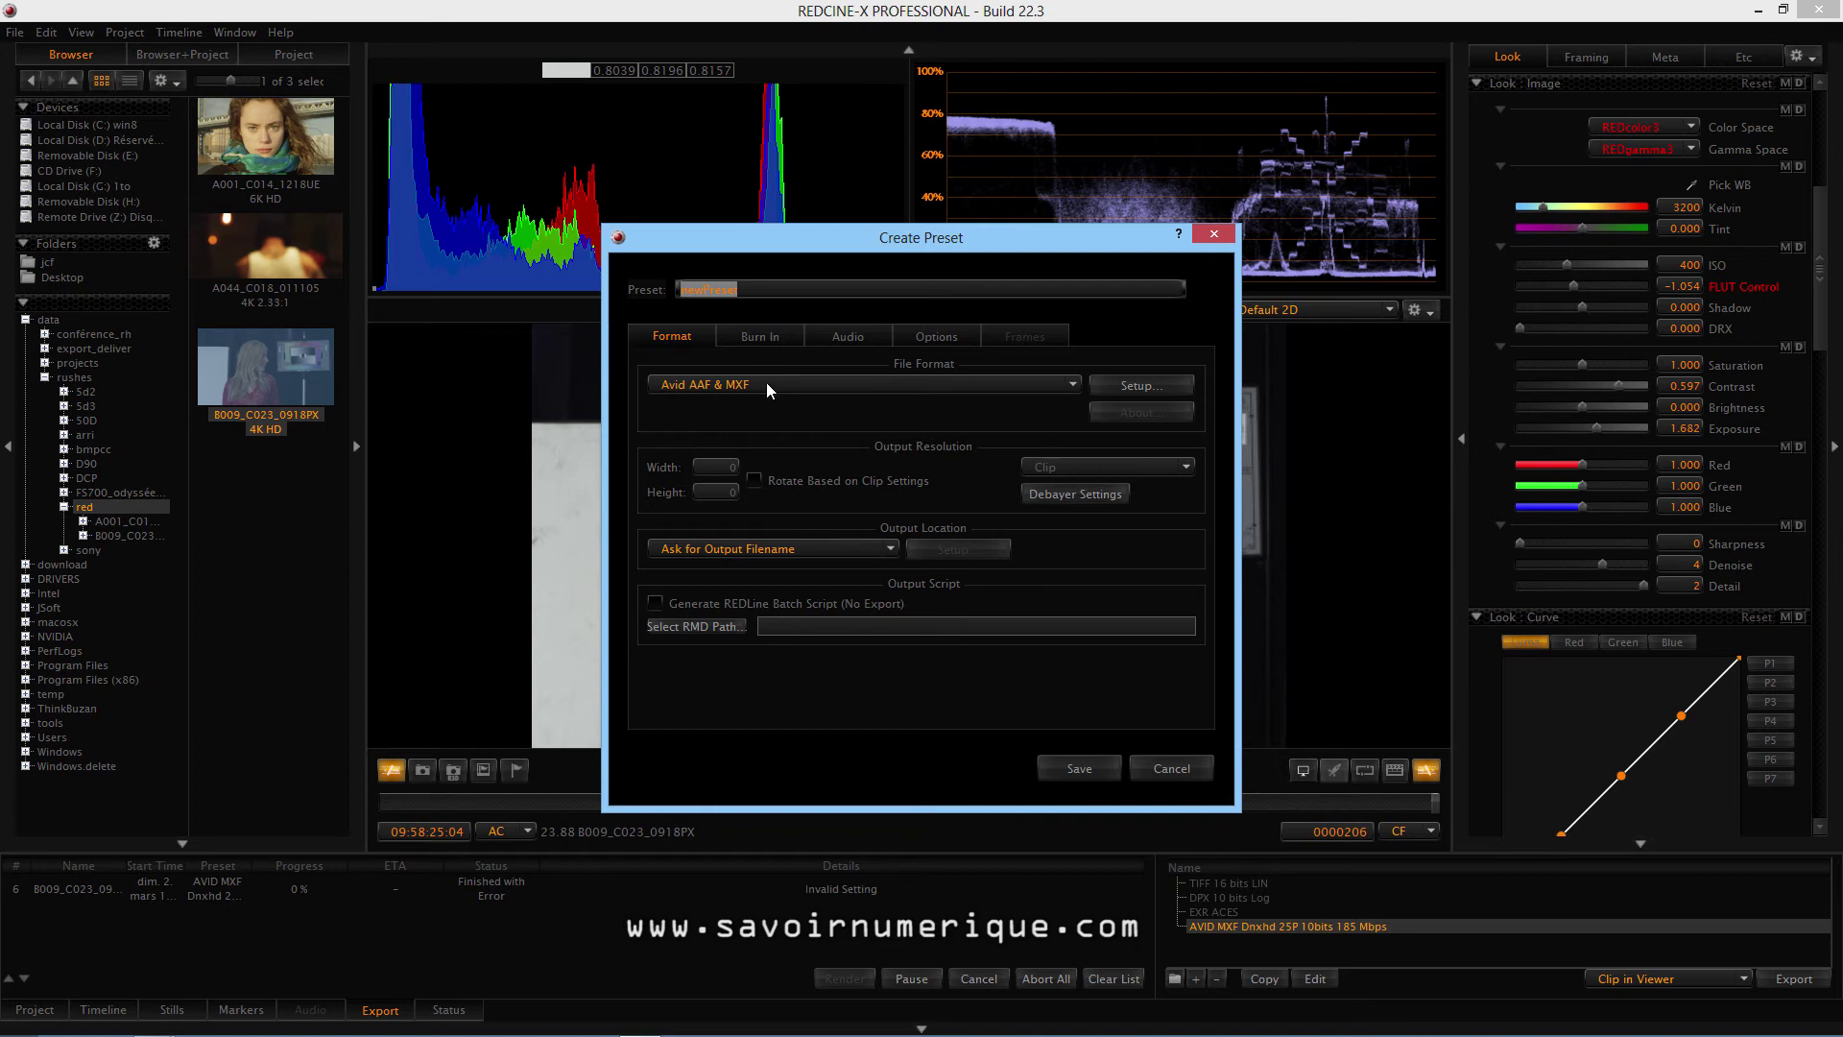
click(766, 384)
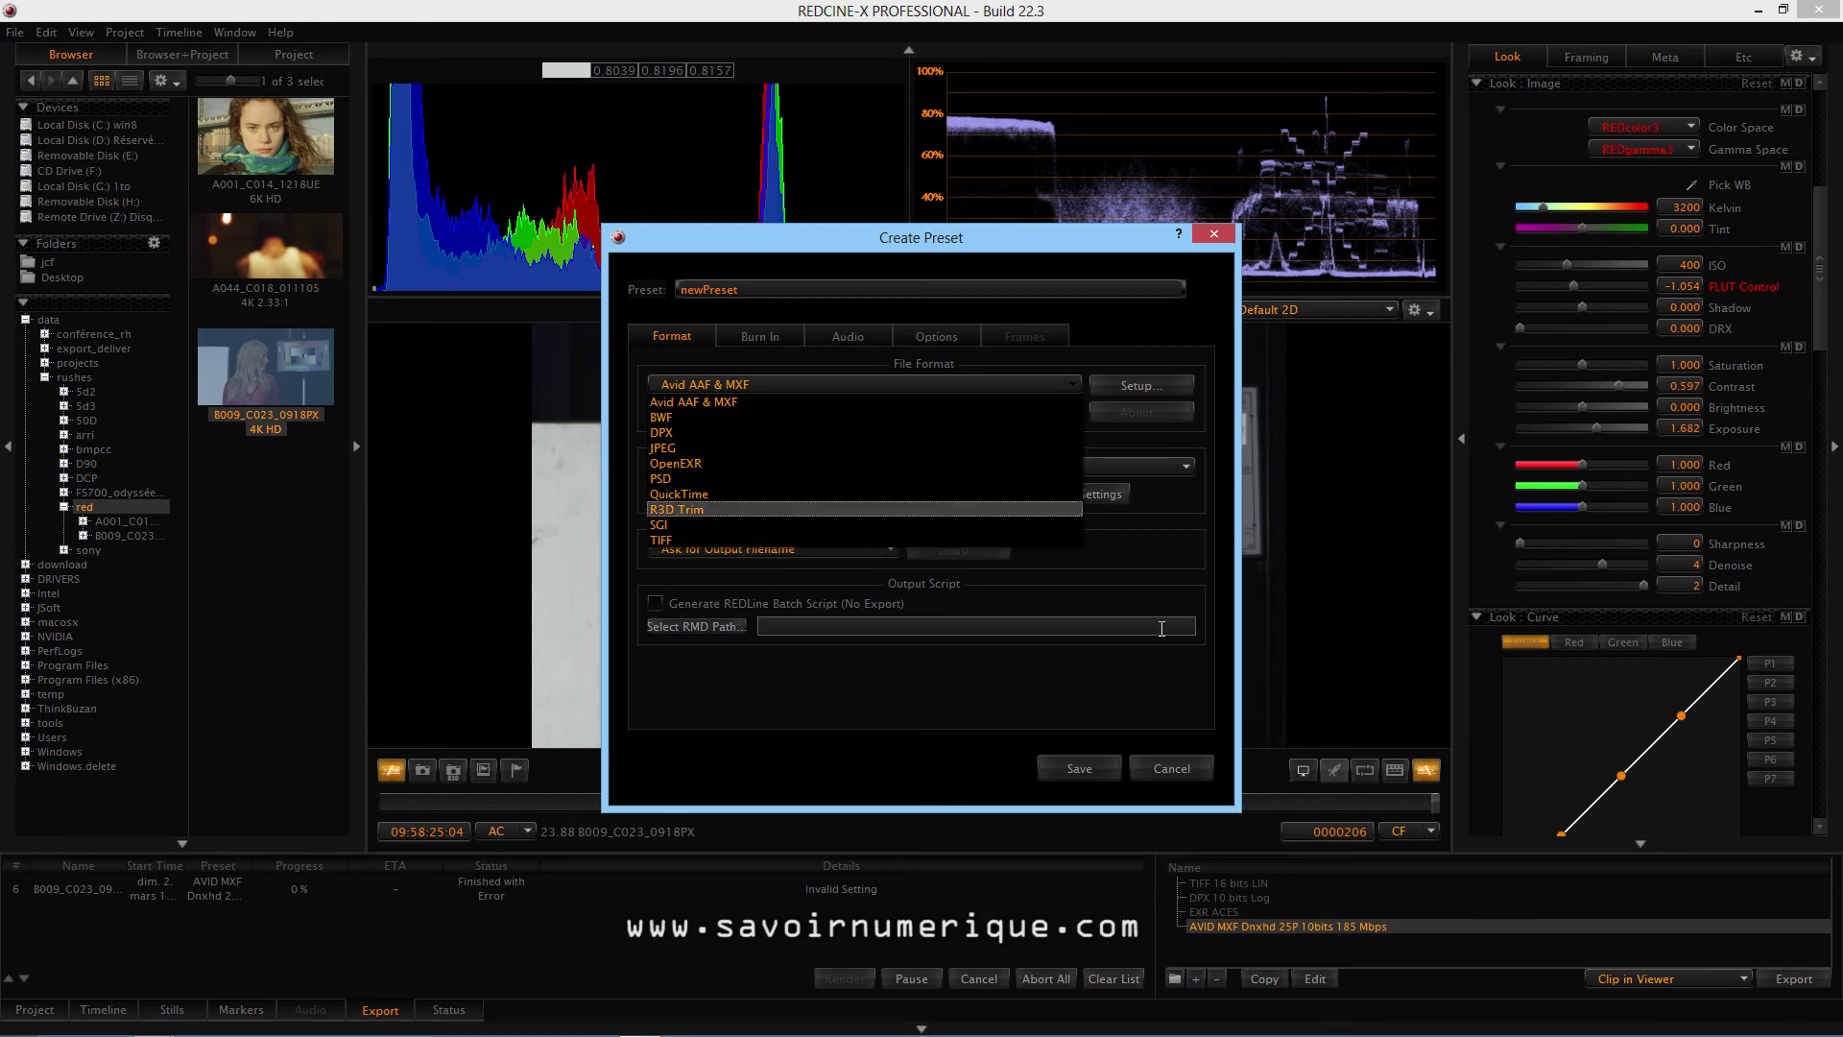
click(1180, 768)
click(1181, 768)
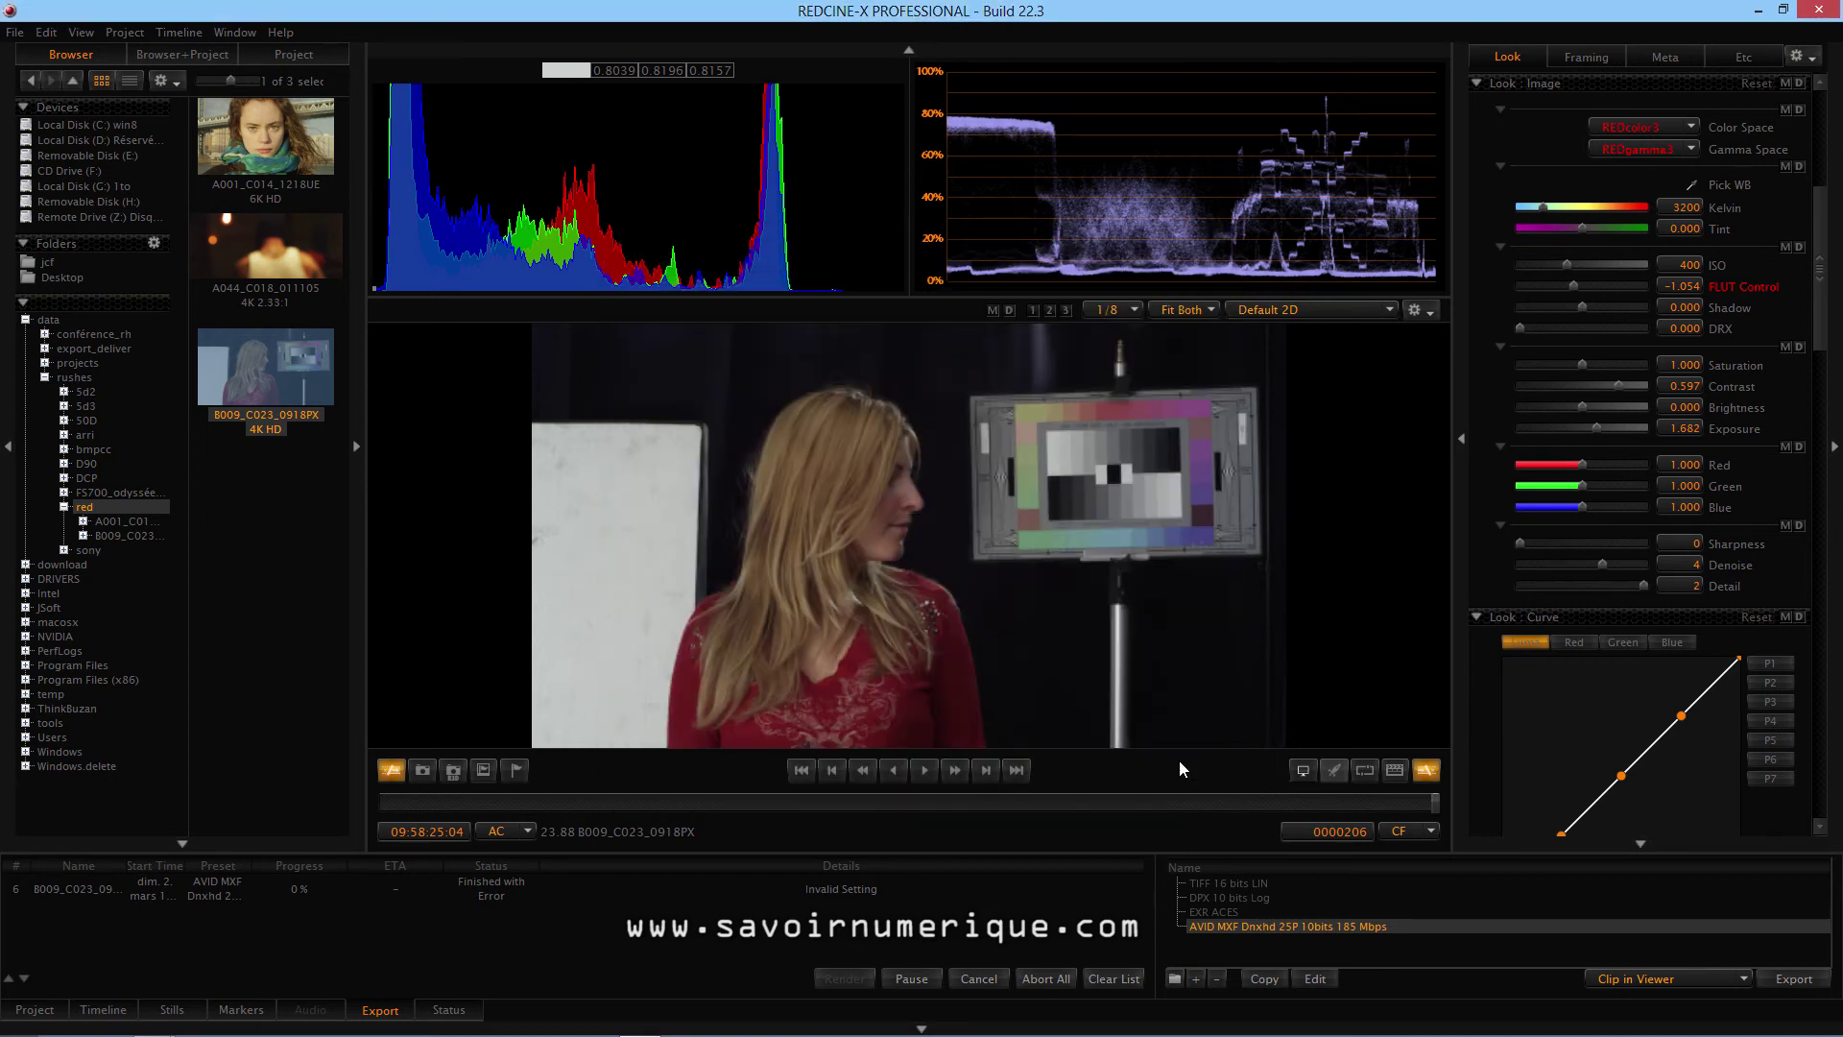
Go through the saved export presets TIFF 16 bits LIN, DPX 10 bits Log, EXR ACES and AVID MXF Dnxhd 25P 10bits 185 Mbps
click(1259, 883)
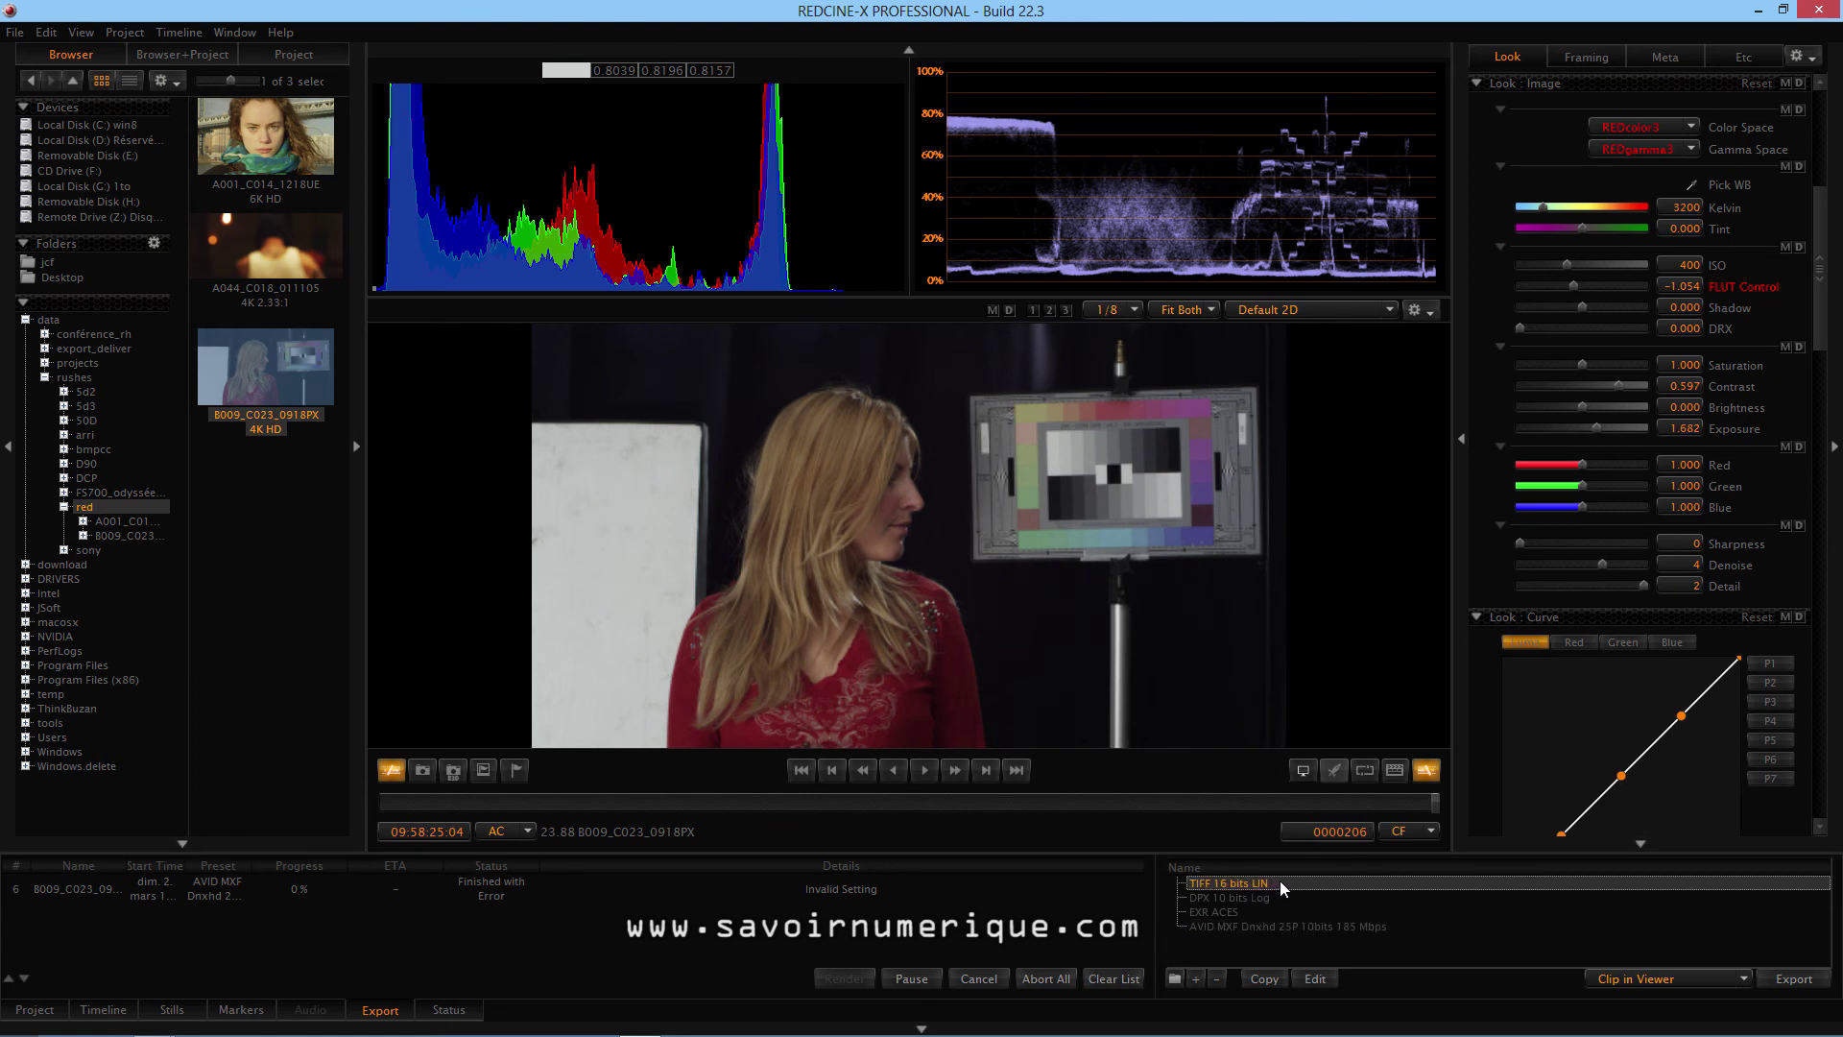
click(1259, 895)
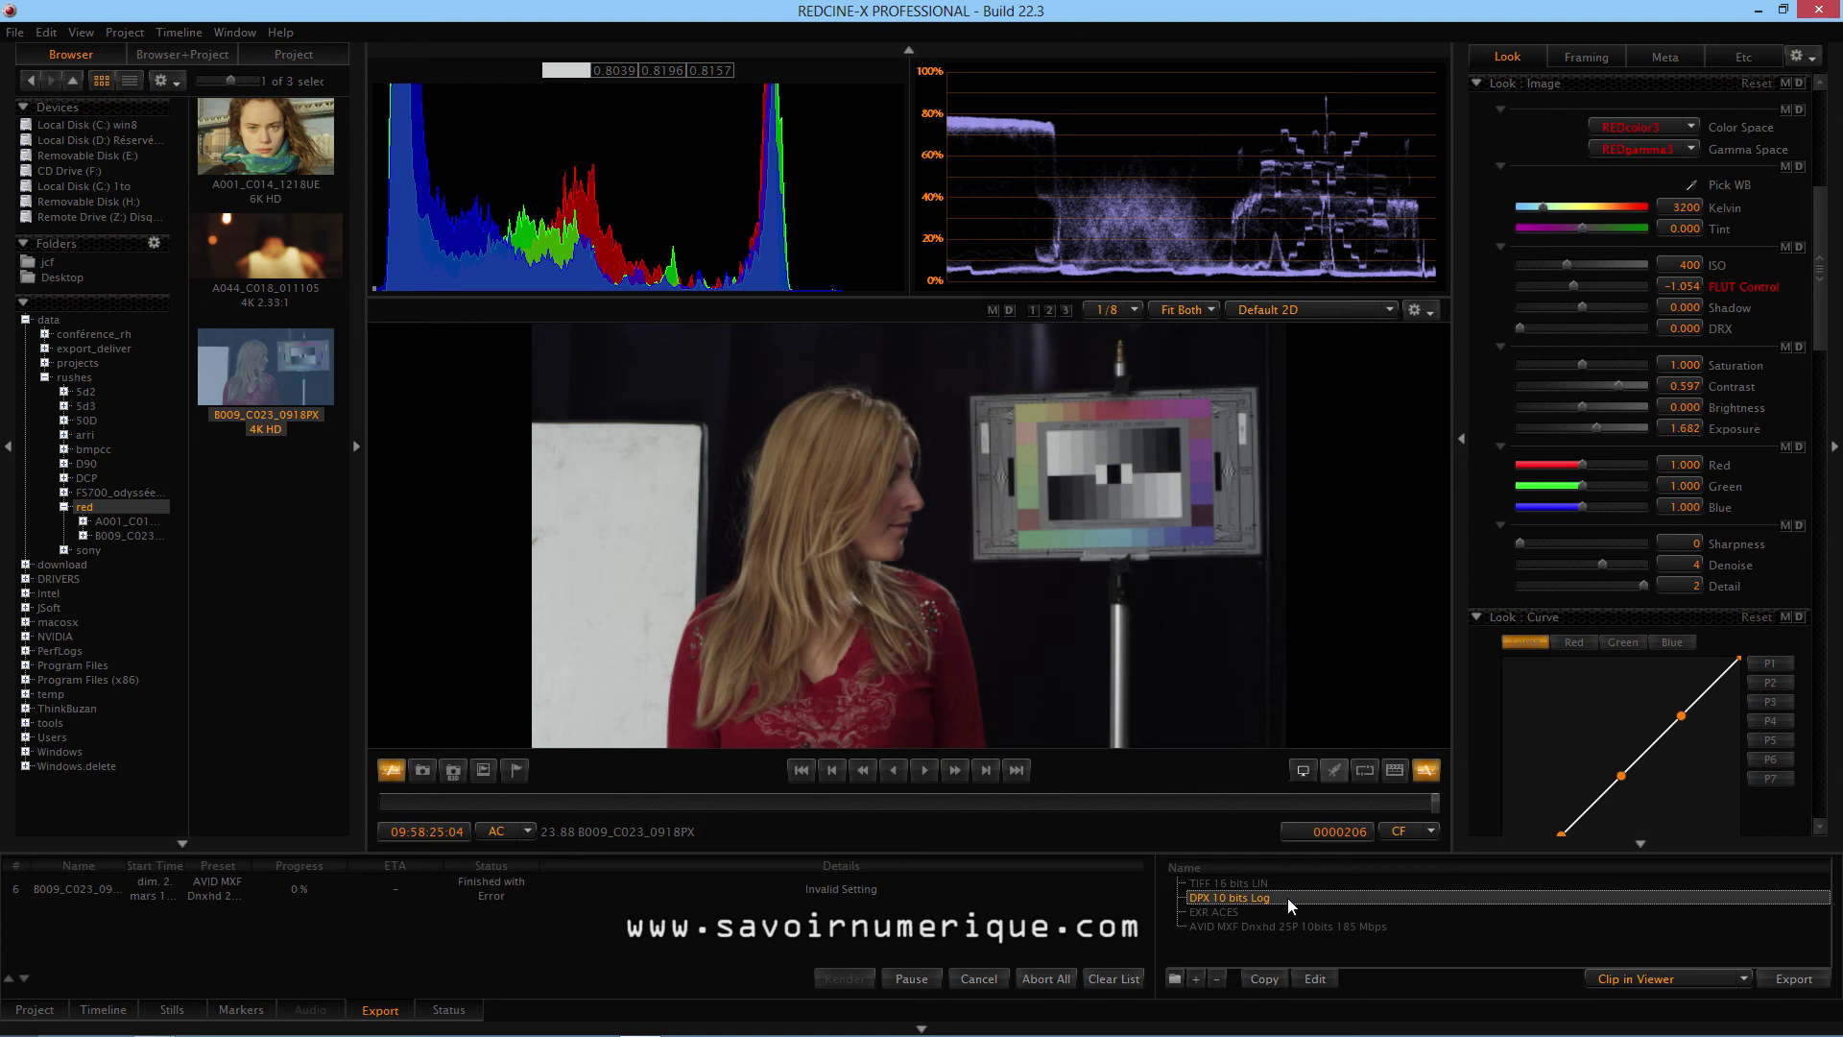
click(1248, 912)
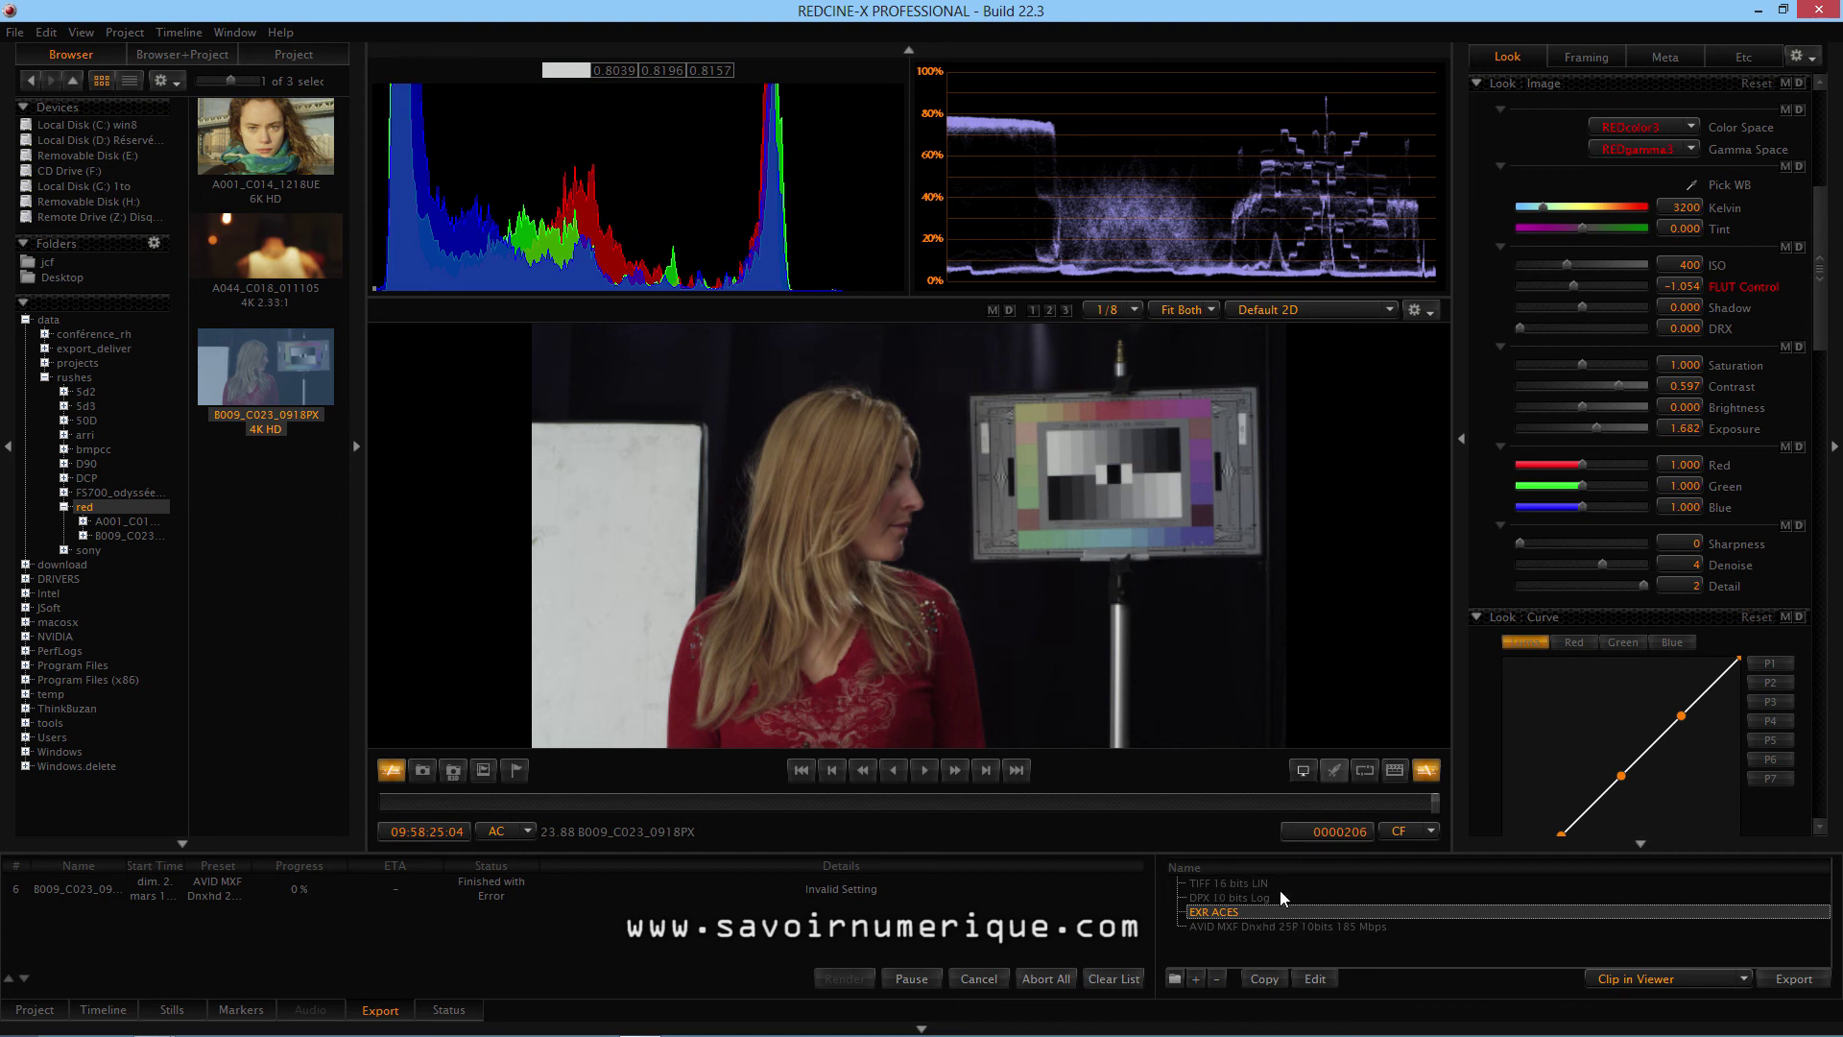
click(1284, 927)
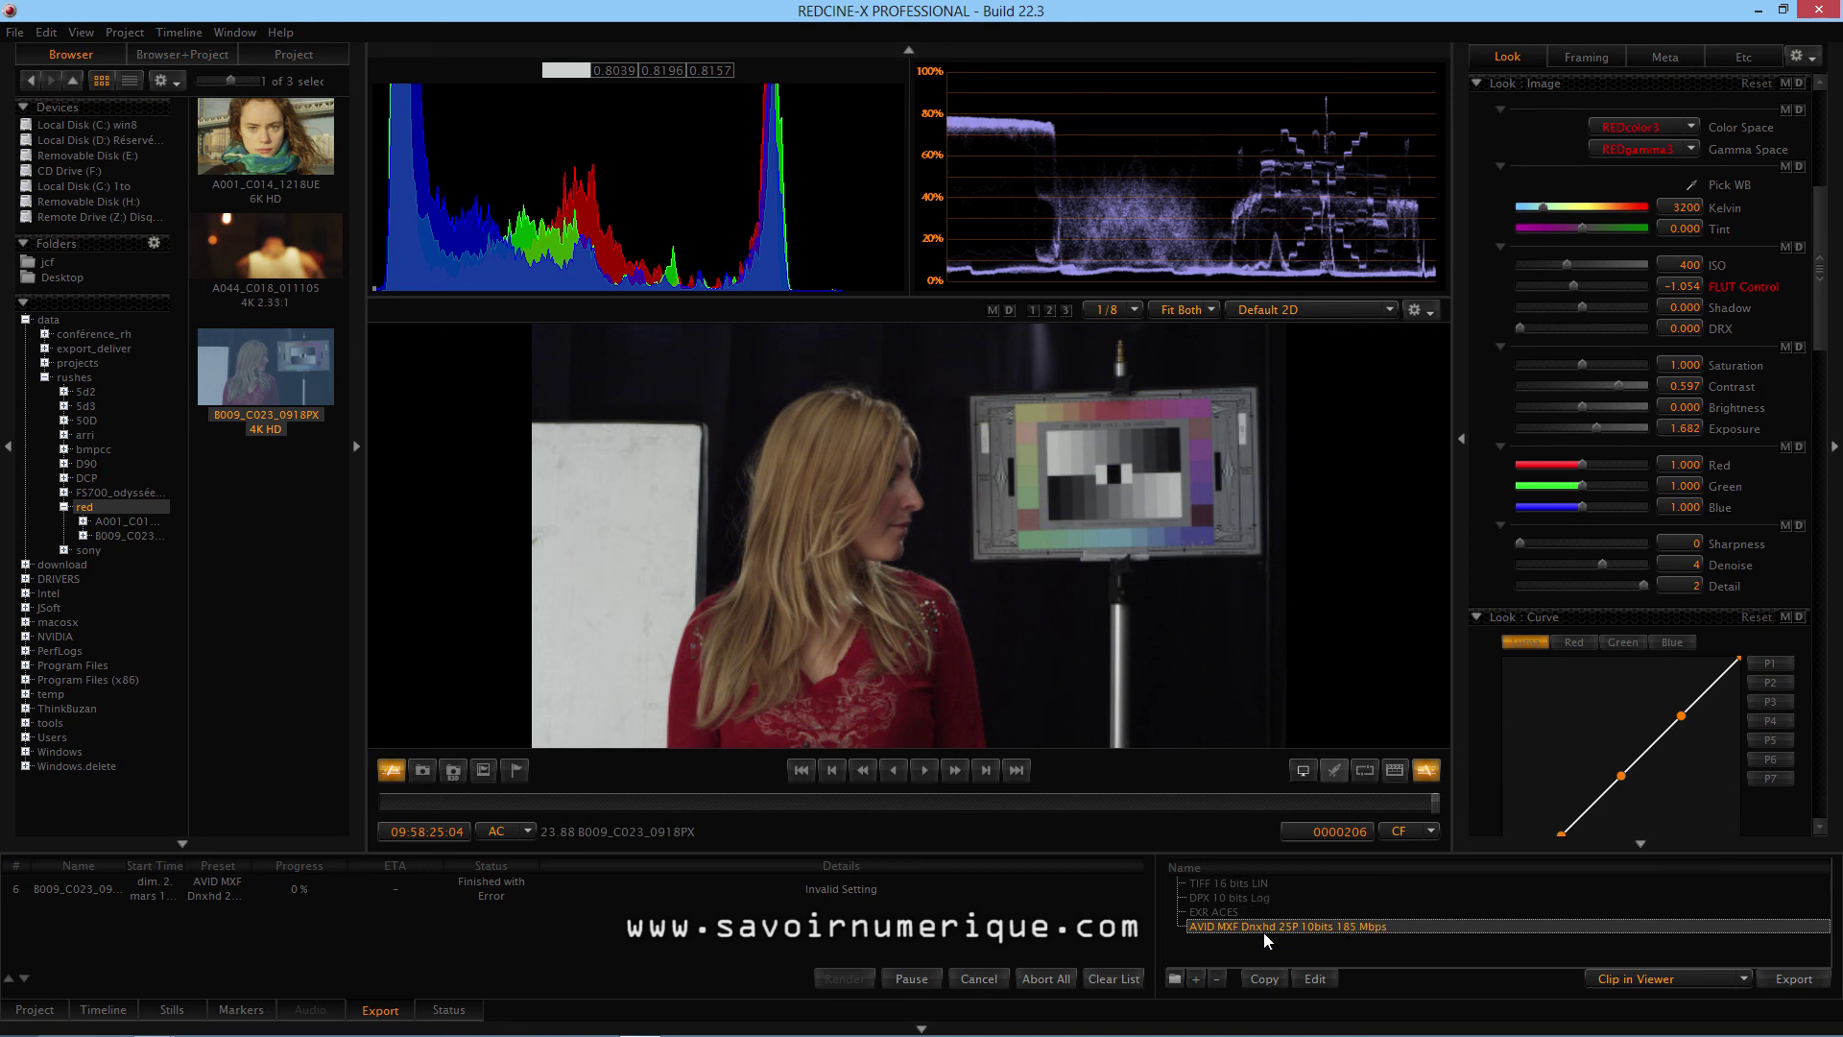
Export the clip in the viewer with the TIFF 16 bits LIN preset
click(1230, 884)
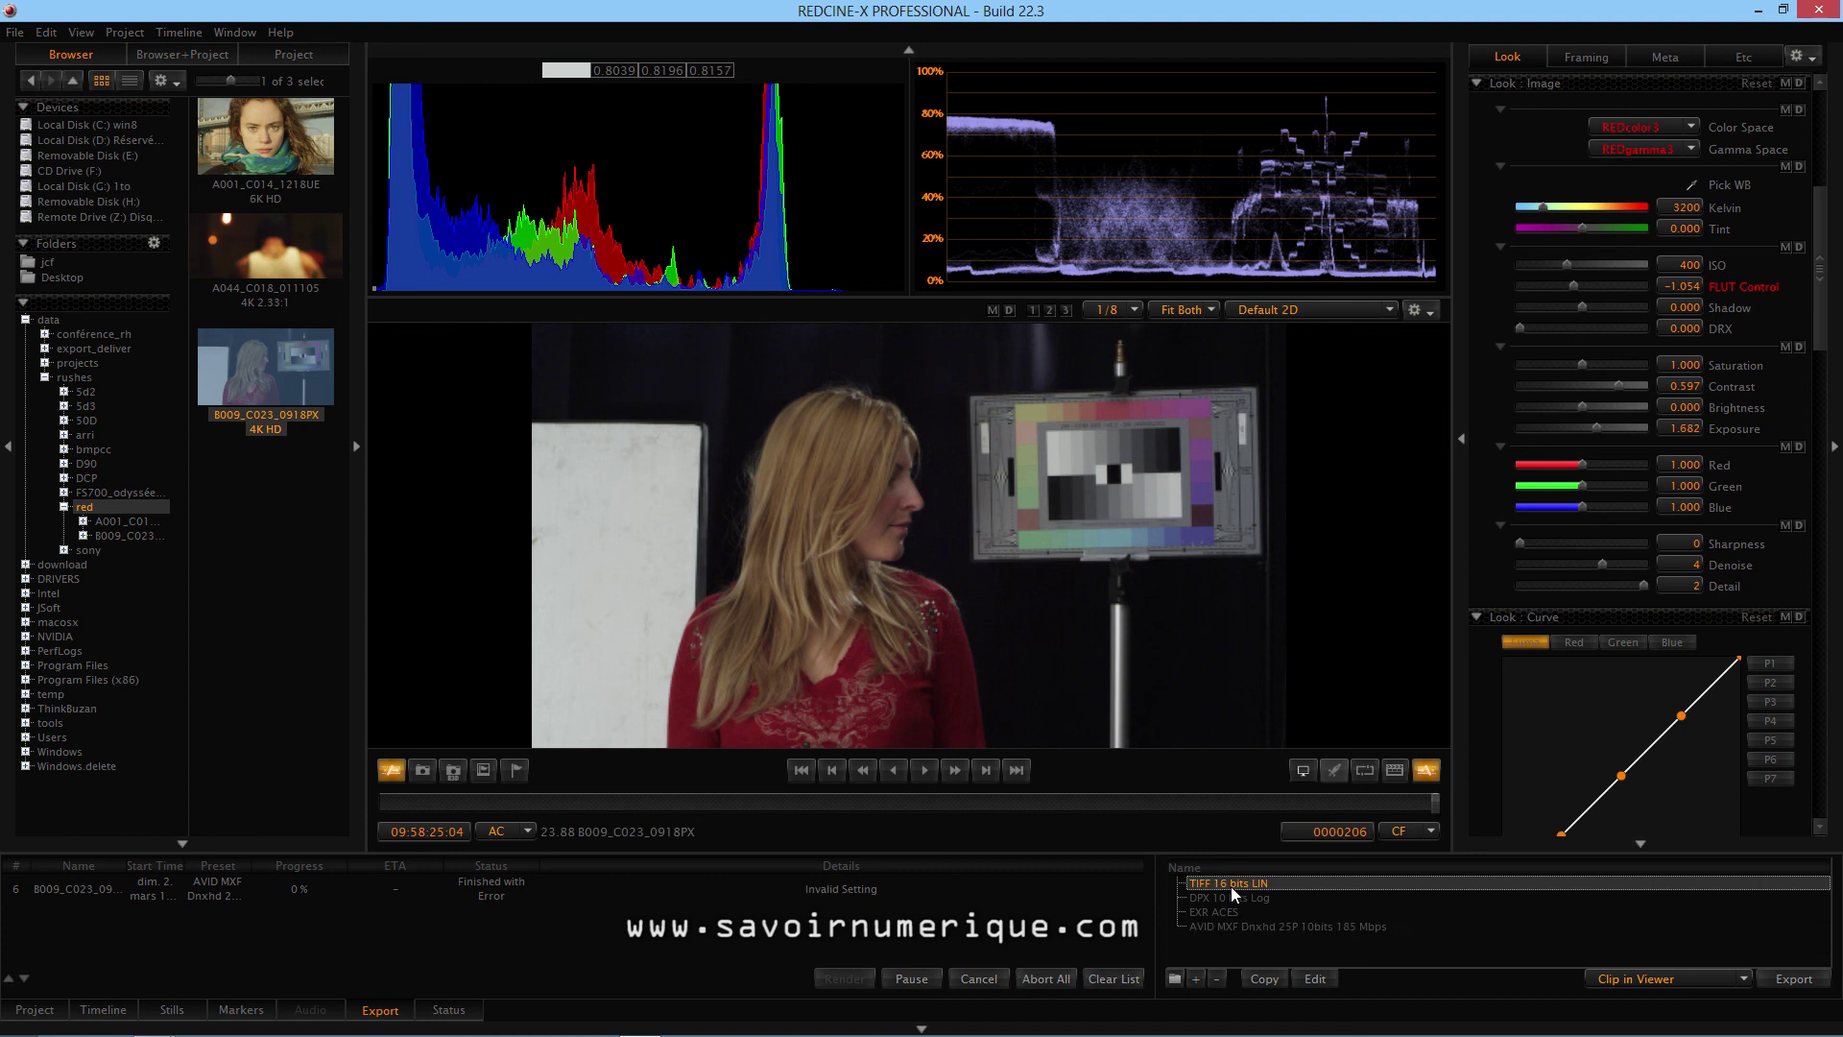
click(1792, 978)
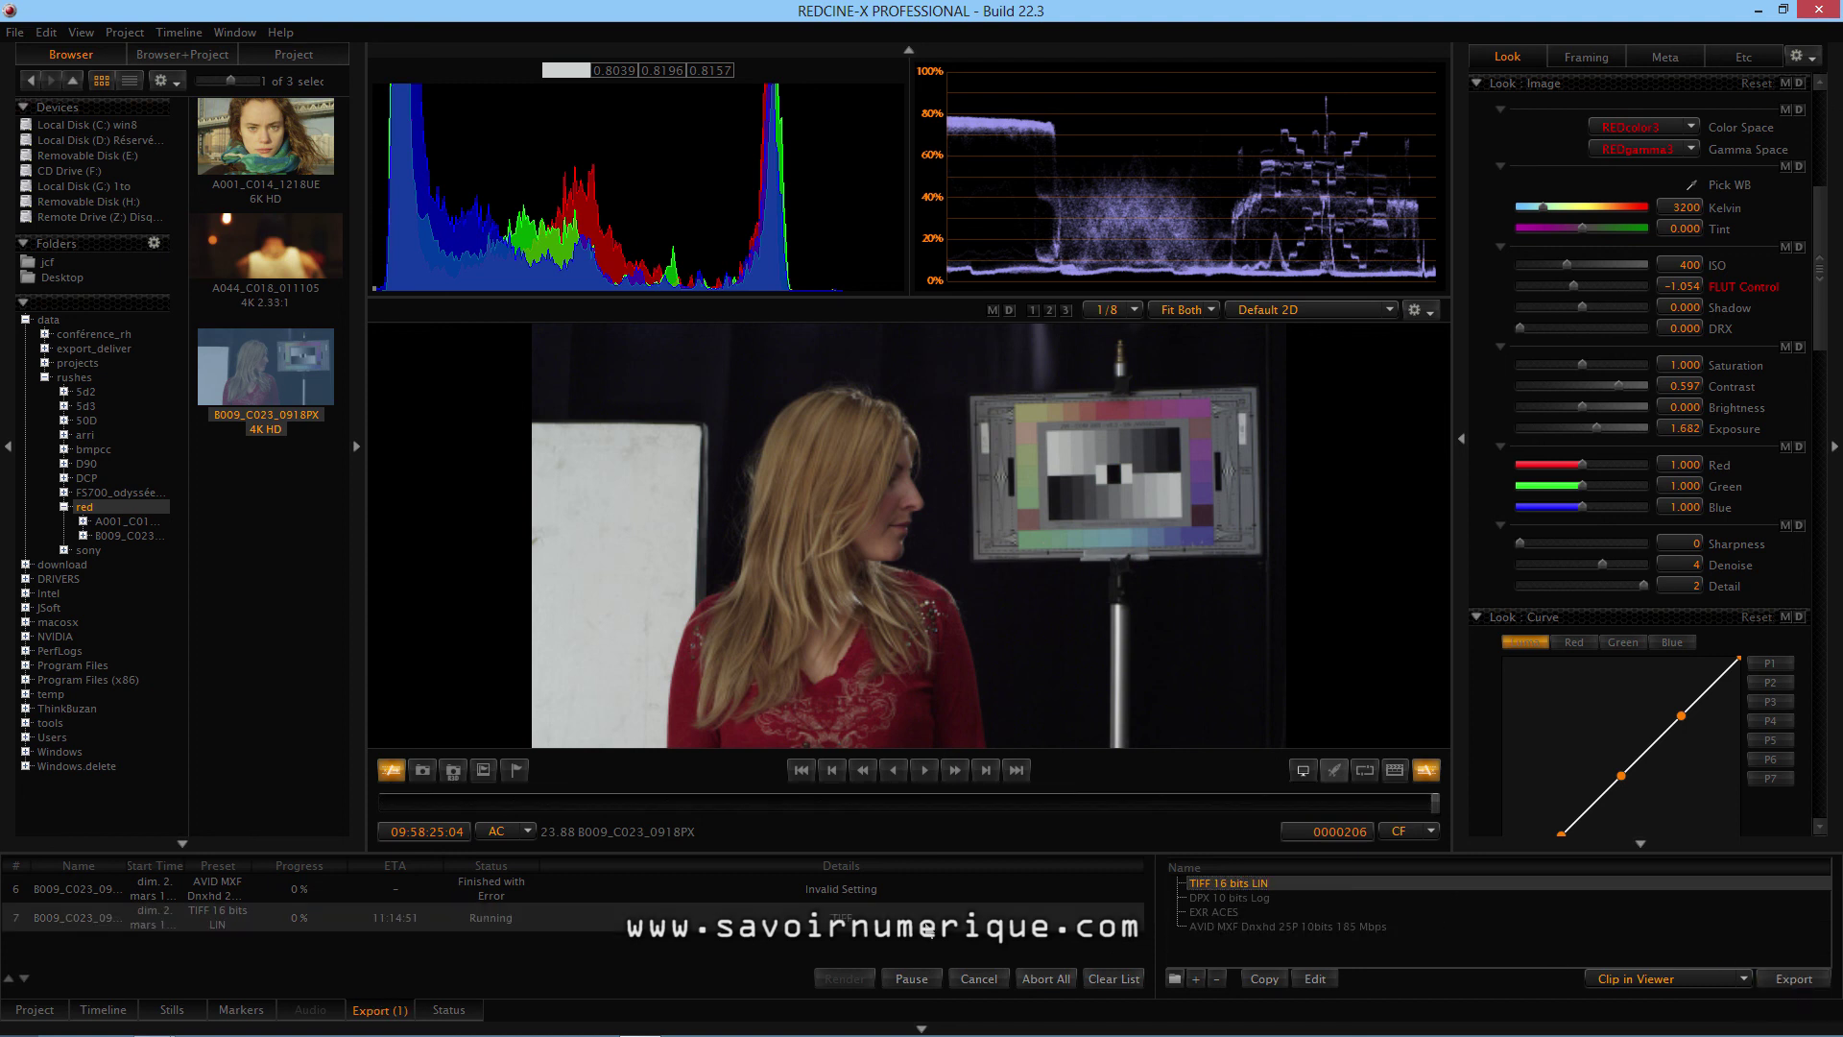